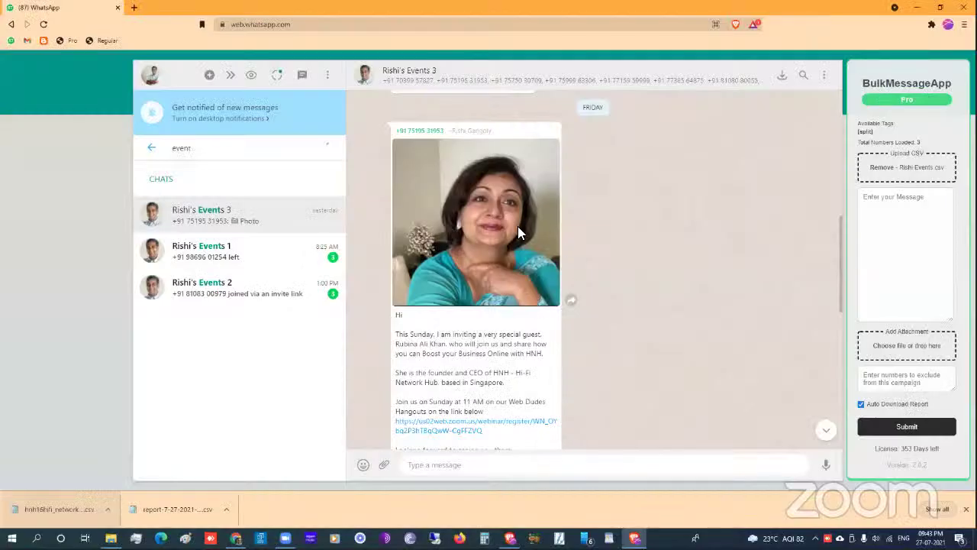
pyautogui.scroll(-2, 556, 284)
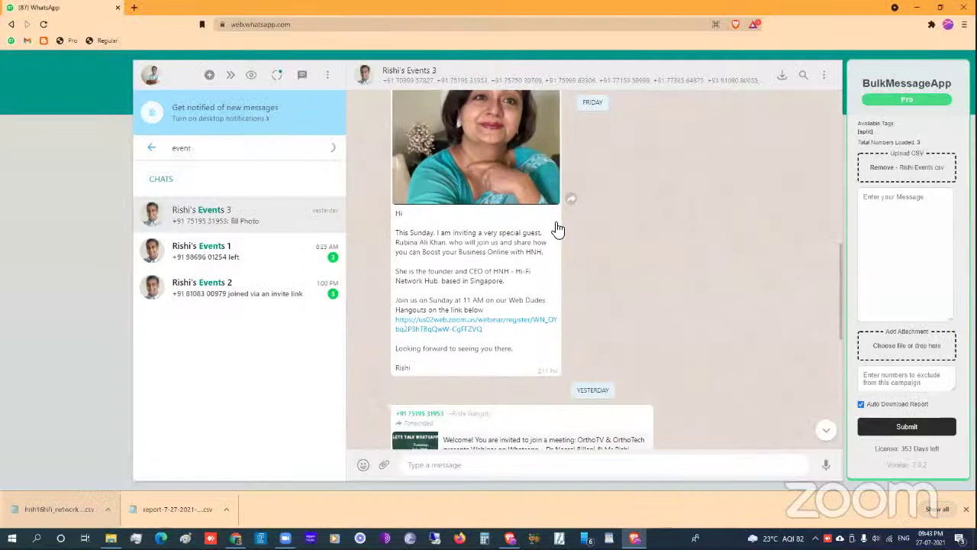
pyautogui.scroll(2, 473, 309)
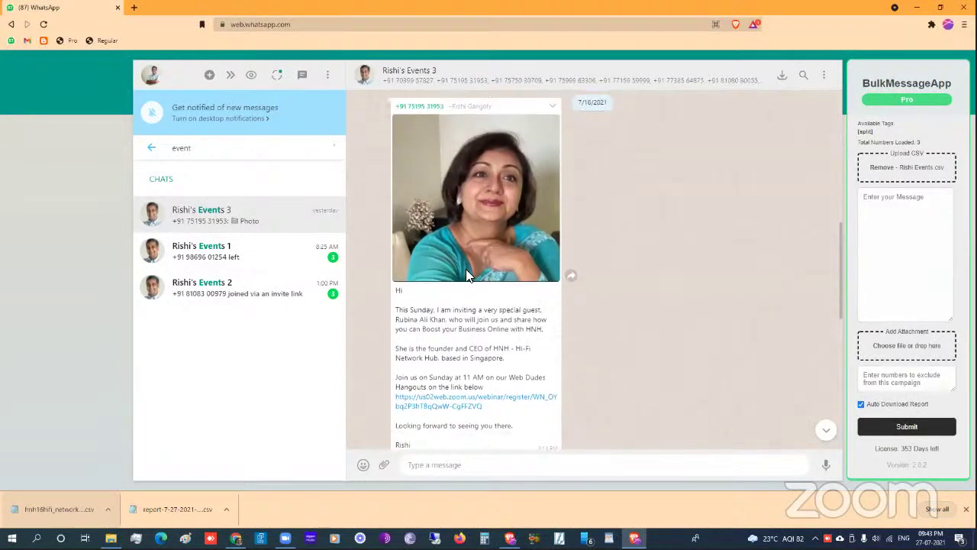
pyautogui.scroll(-1, 569, 365)
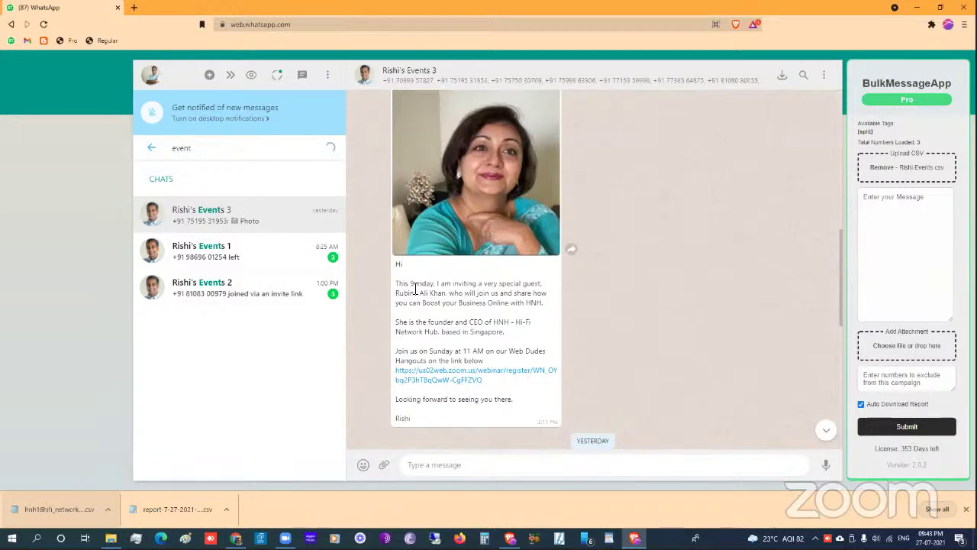
pyautogui.tripleClick(505, 311)
pyautogui.click(362, 397)
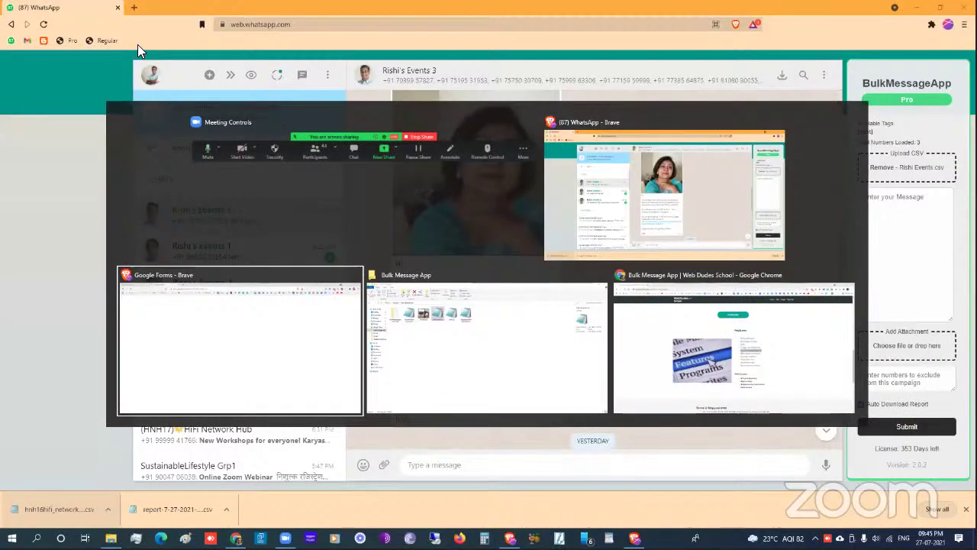
# - Replace 'Untitled form' with the title 'ORTHO TV WhatsApp Form'
pyautogui.hotkey('alt', 'Tab')
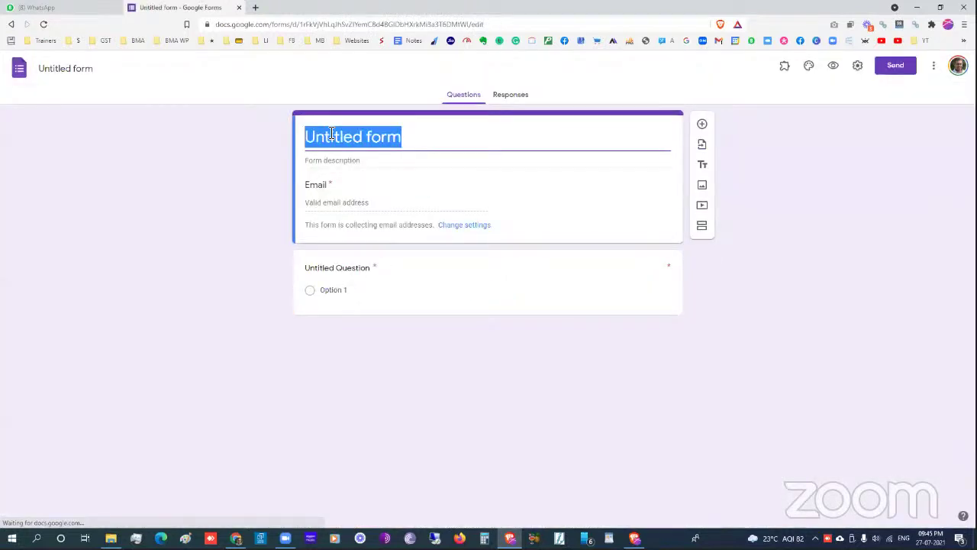
pyautogui.write('ORTHO ')
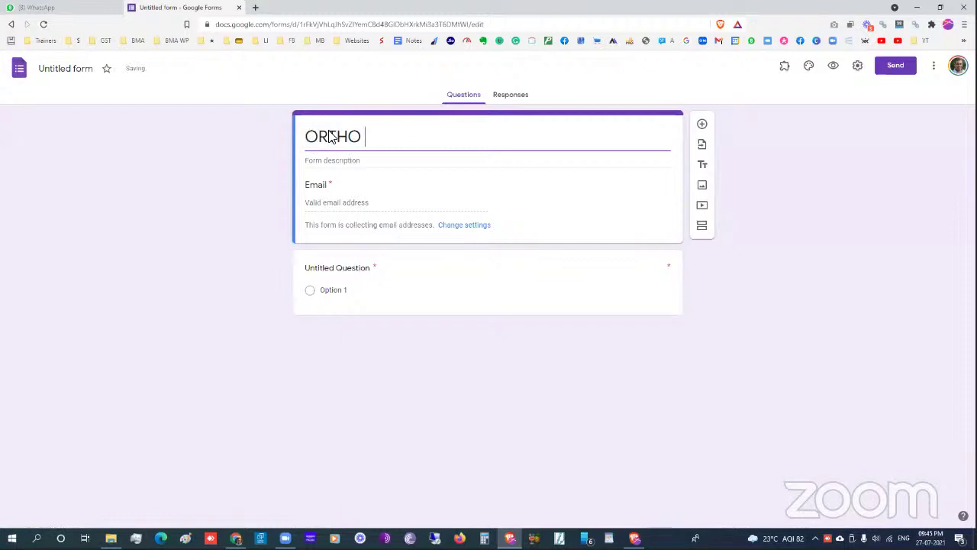
pyautogui.write('TV Whats')
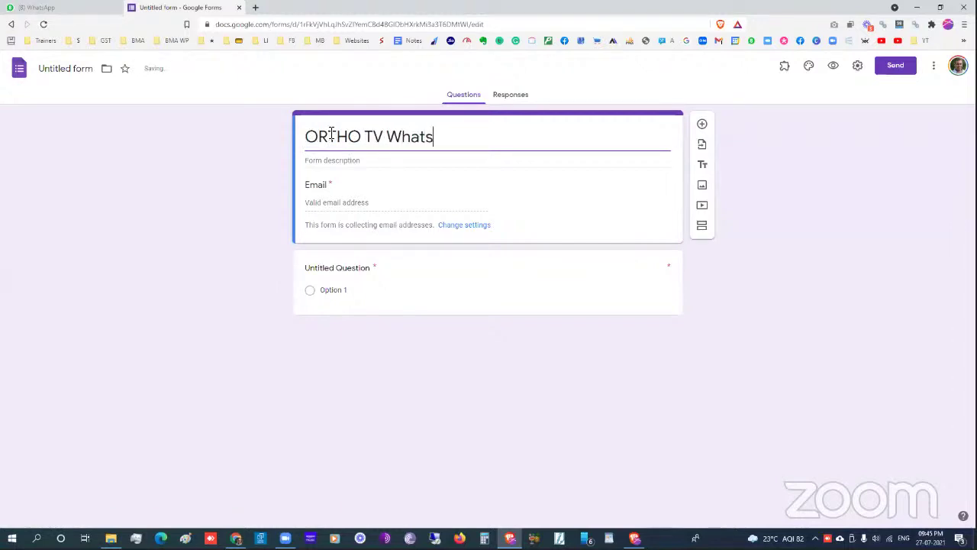
pyautogui.write('App Form')
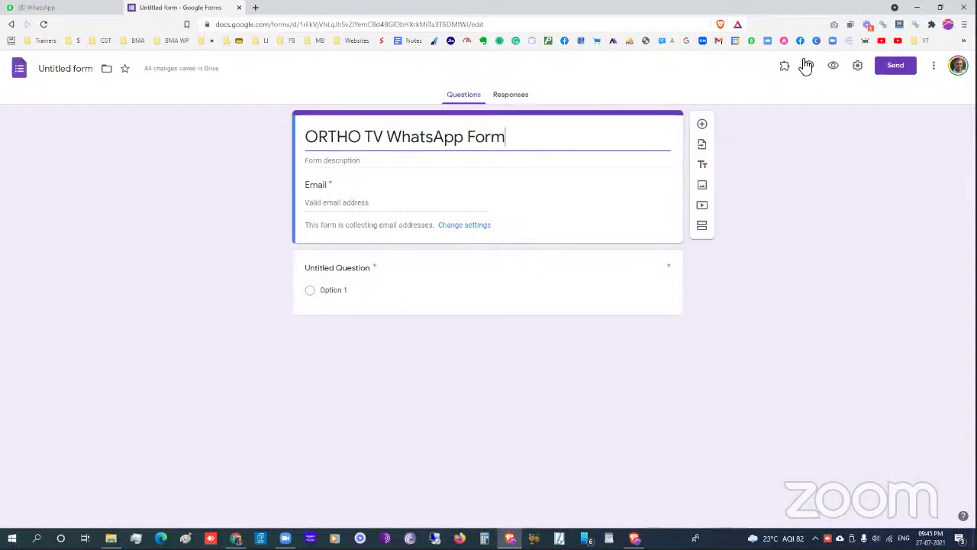
pyautogui.click(500, 217)
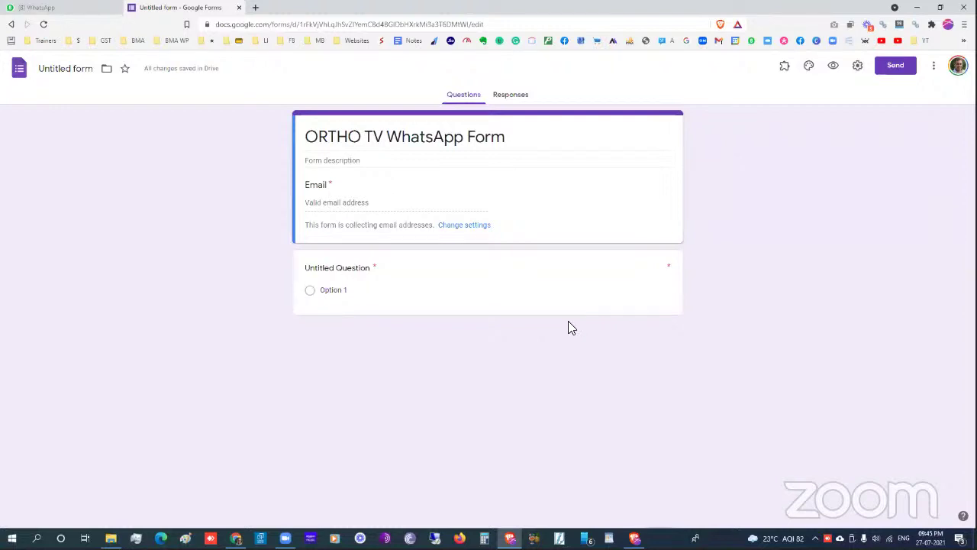
# - Stop collecting email addresses and add a short-answer First Name question
pyautogui.click(465, 225)
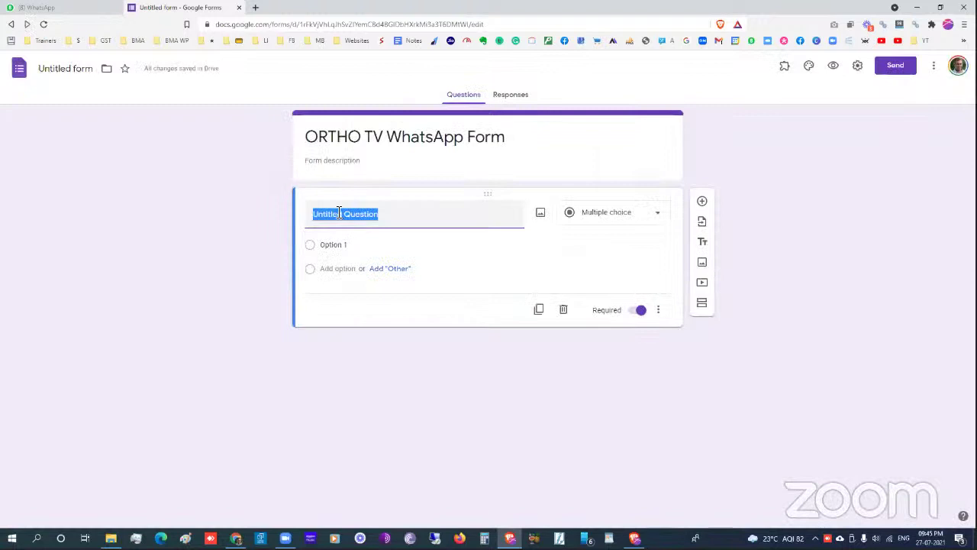
pyautogui.write('First Name')
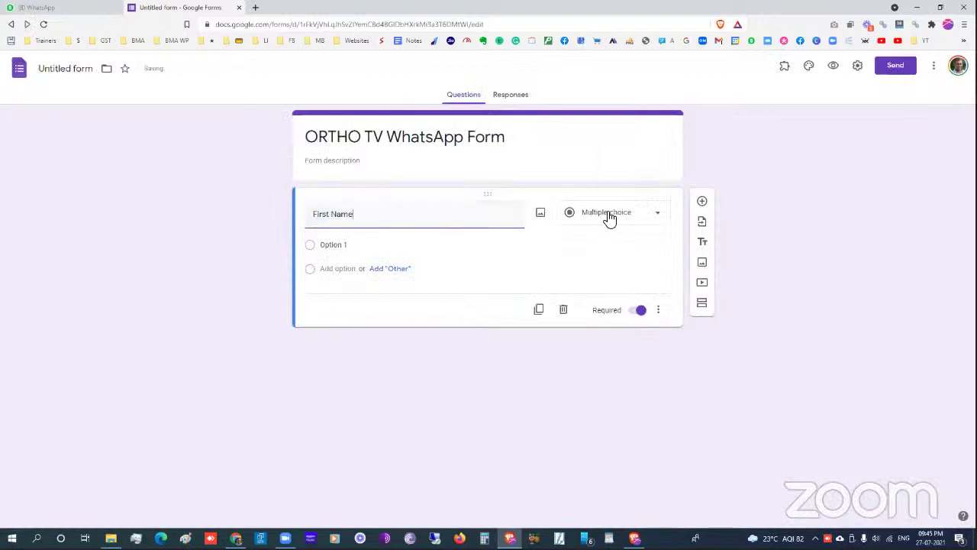
pyautogui.click(578, 206)
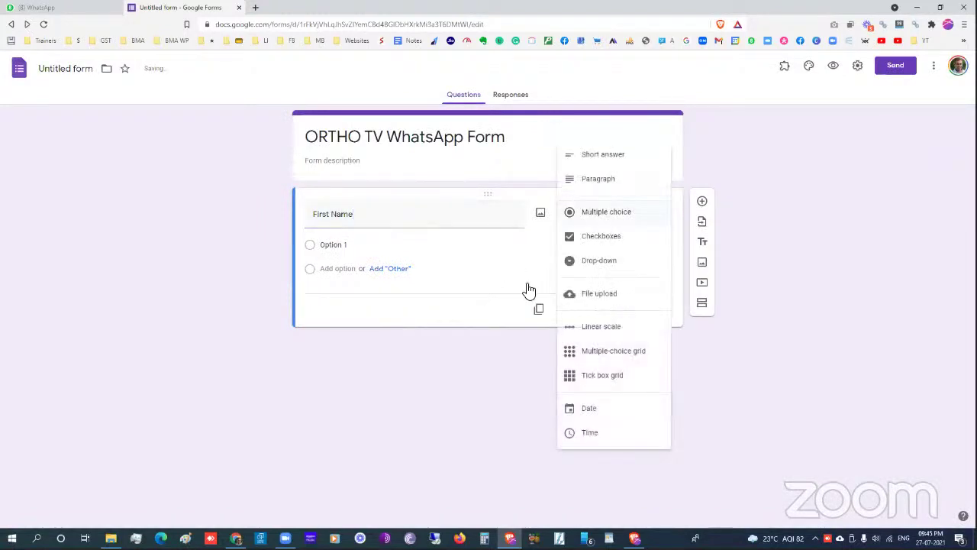
pyautogui.press('Return')
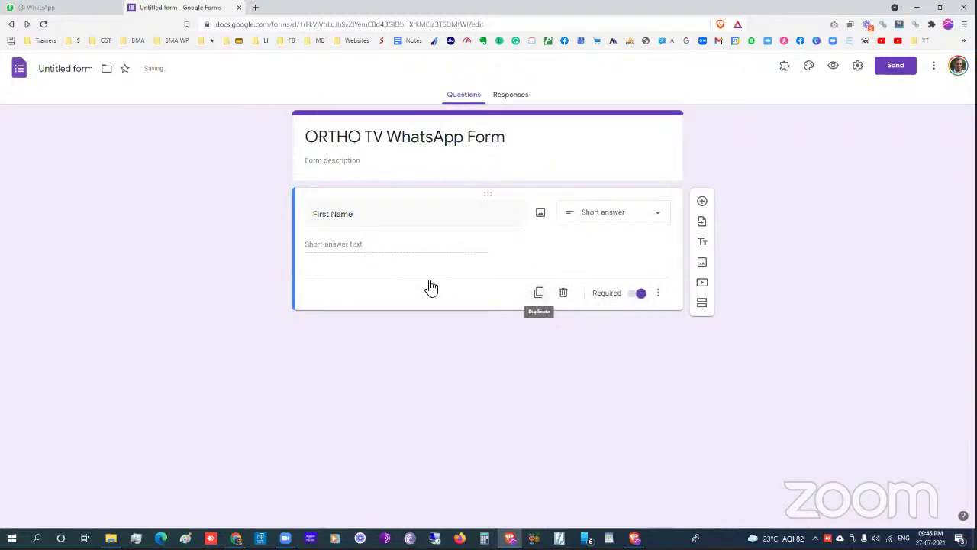
# - Add a WhatsApp Number question with response validation 'Is number'
pyautogui.write('Wh')
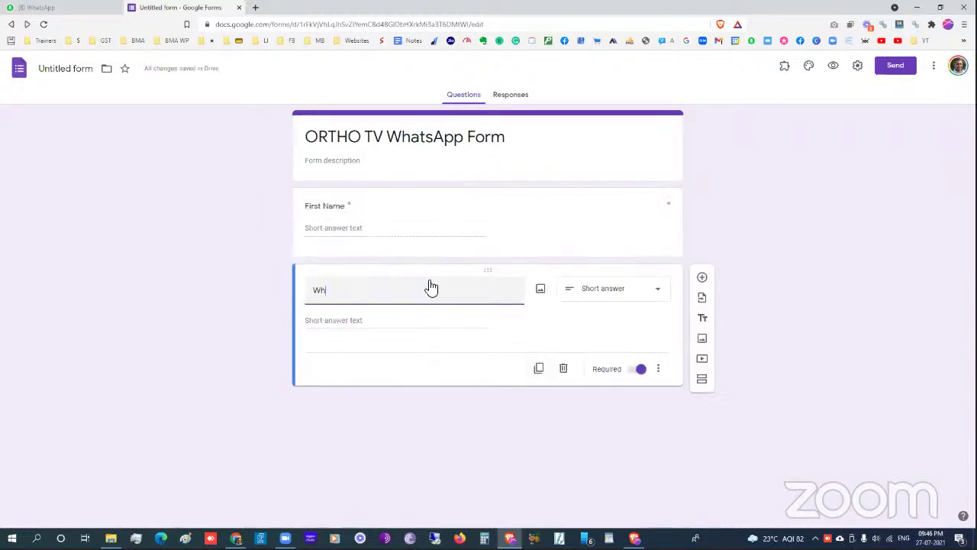
pyautogui.write('atsApp Number')
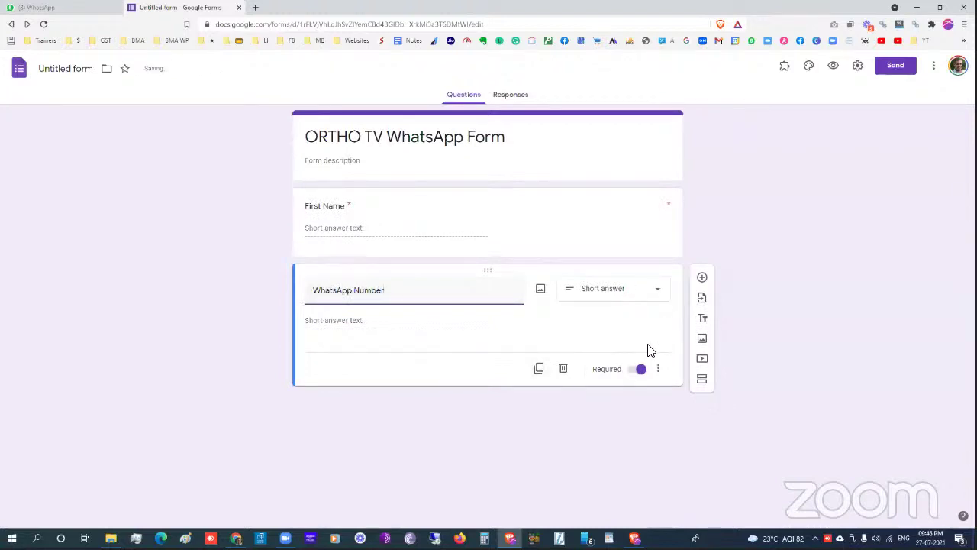
pyautogui.click(658, 369)
pyautogui.click(680, 425)
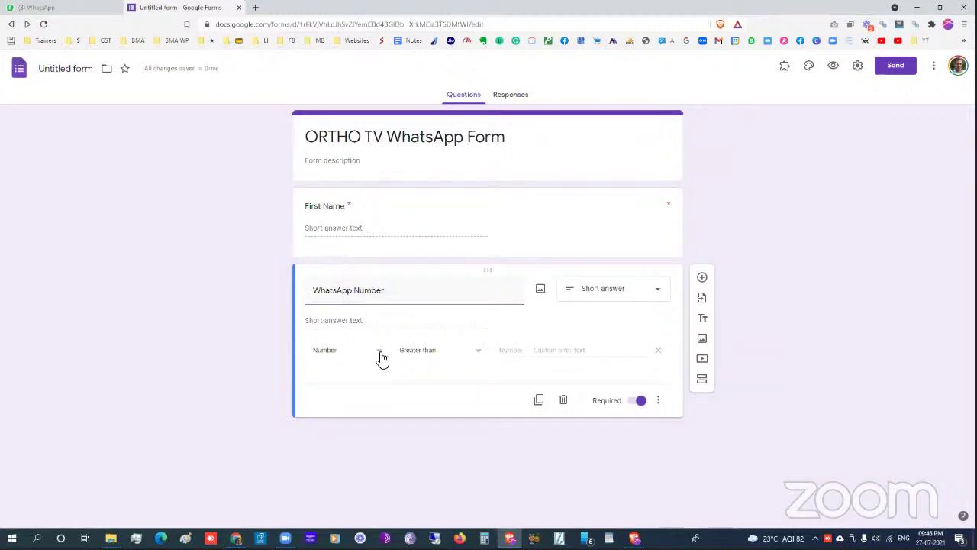
pyautogui.click(421, 356)
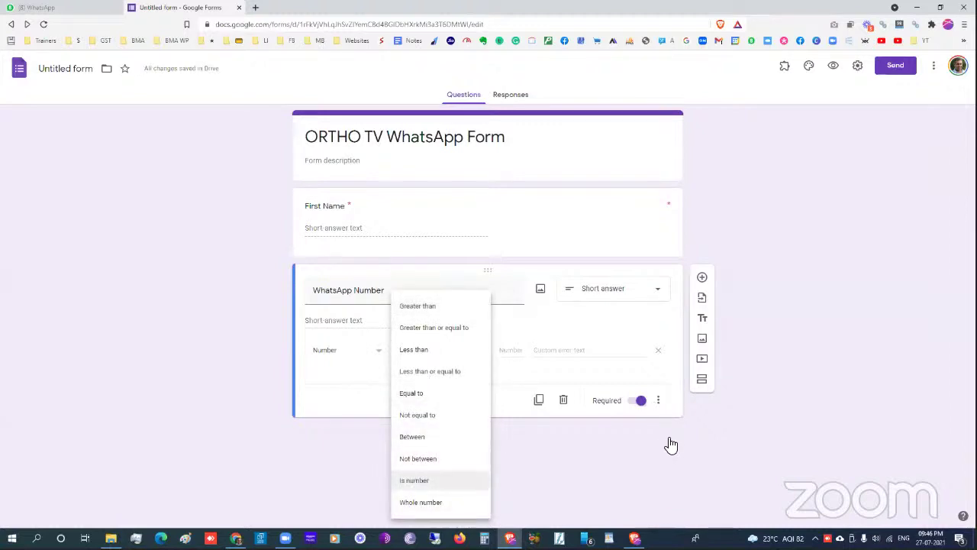
pyautogui.click(414, 480)
# - Describe WhatsApp Number as 'Enter your Country Code followed by WhatsApp number' with a 91-prefixed example
pyautogui.click(658, 400)
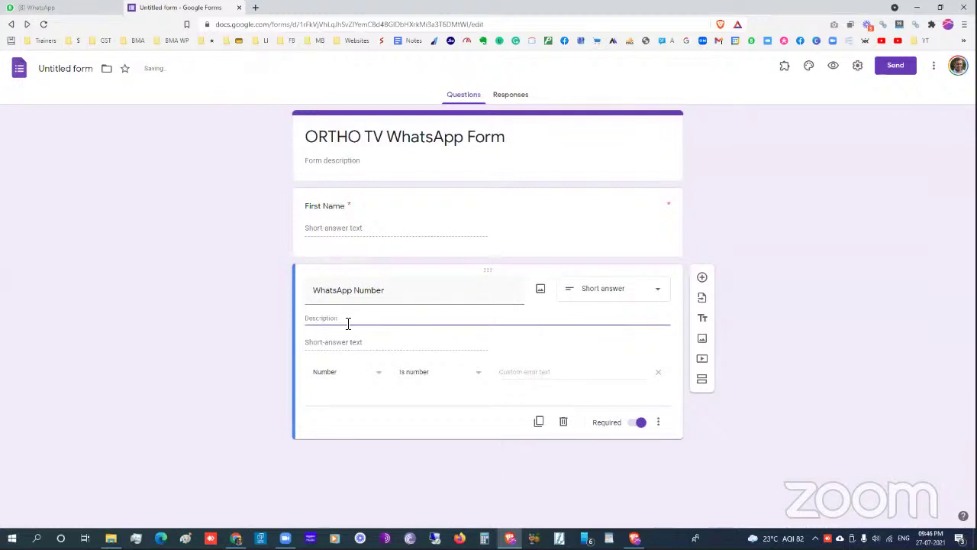
pyautogui.click(347, 323)
pyautogui.write('Eg')
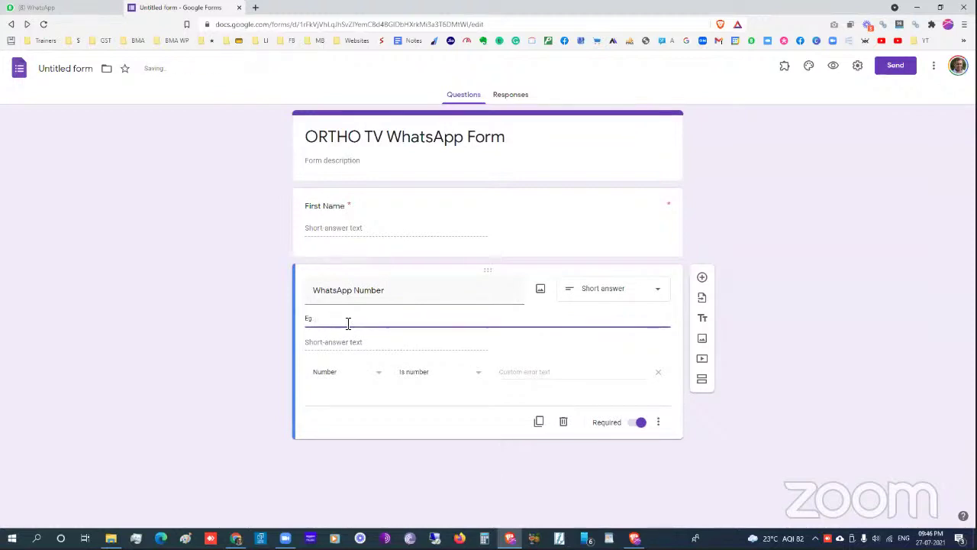
pyautogui.press('BackSpace')
pyautogui.write('nter your Country Code followed by ')
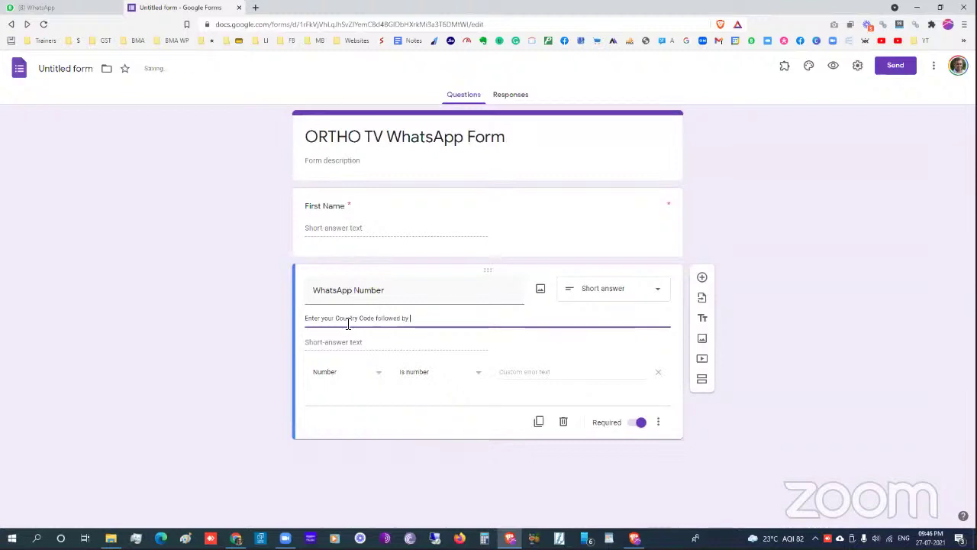
pyautogui.write('WhatsApp number. Eg. ')
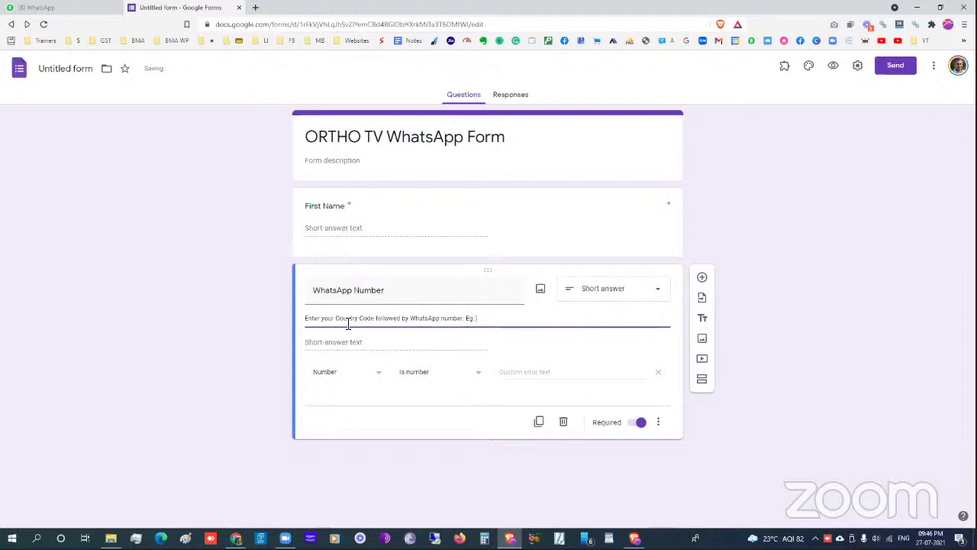
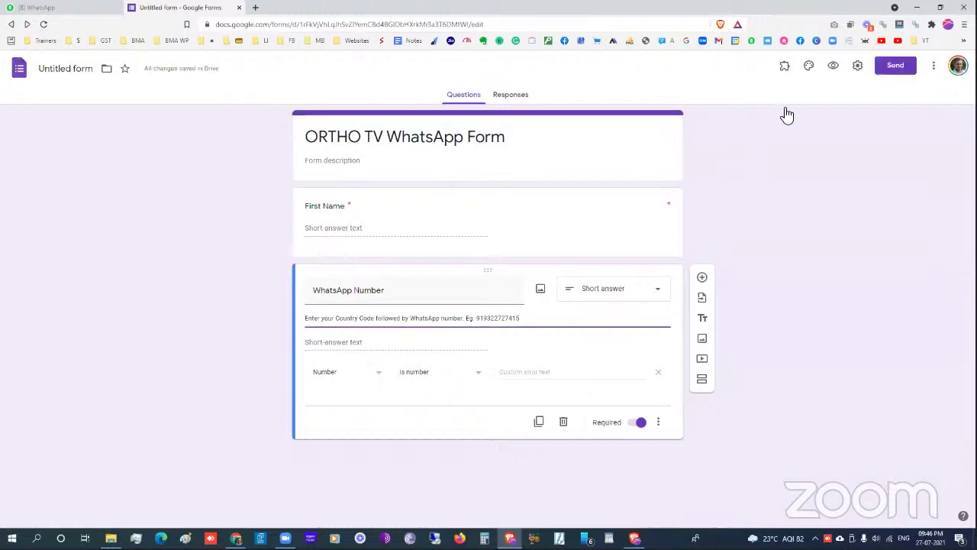
# - Preview the live form, select its public link, and return to the editor's Responses page
pyautogui.click(833, 66)
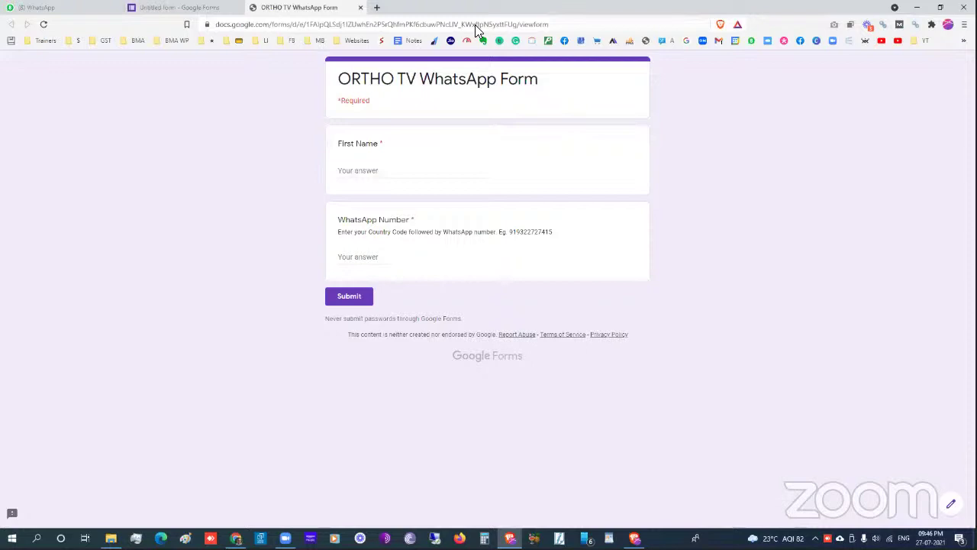
pyautogui.click(475, 24)
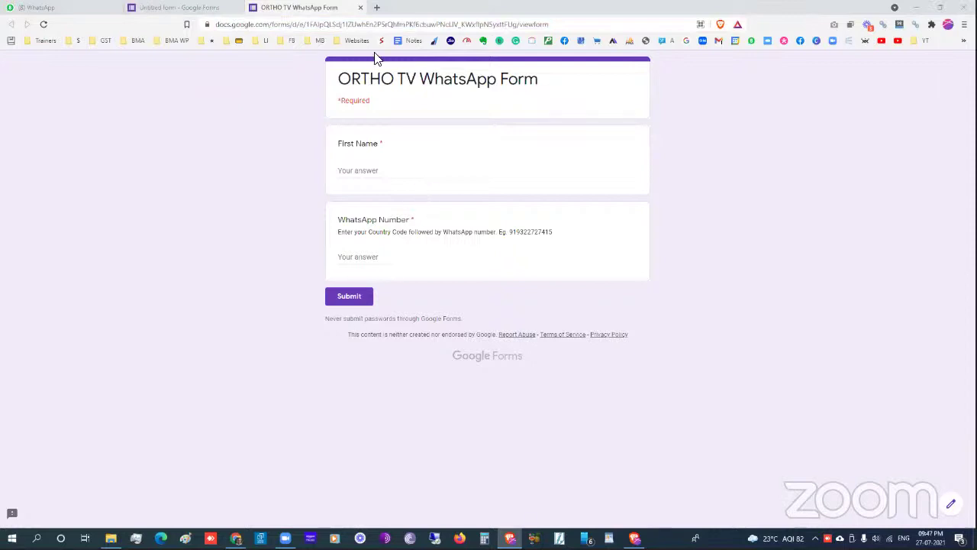
pyautogui.click(225, 25)
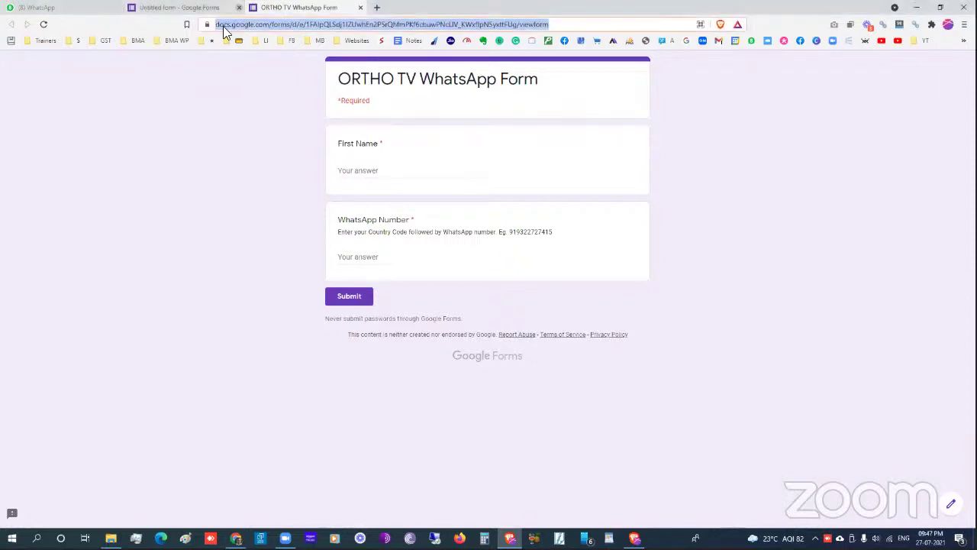
pyautogui.hotkey('ctrl', 'shift', 'Tab')
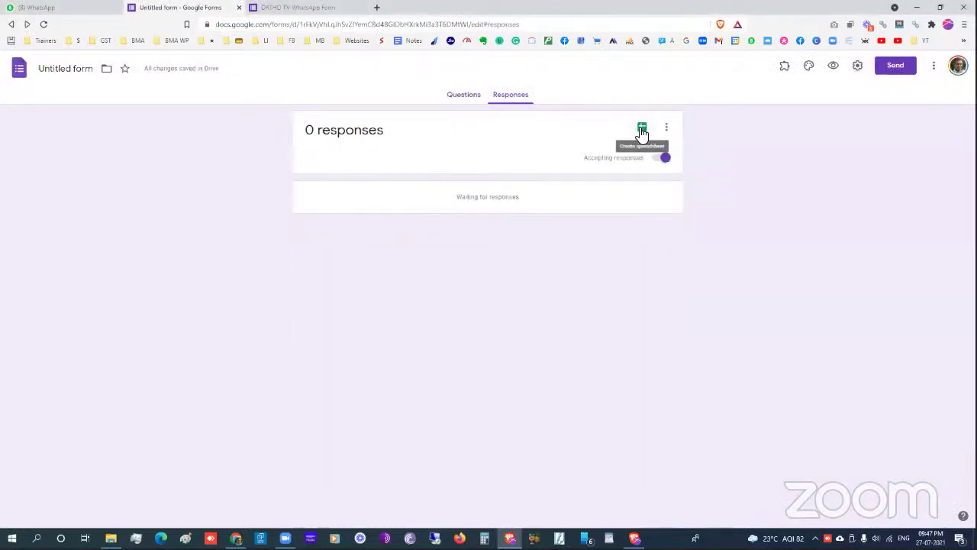
# - Link responses to a new spreadsheet, 'ORTHO TV WhatsApp Form (Responses)'
pyautogui.click(642, 128)
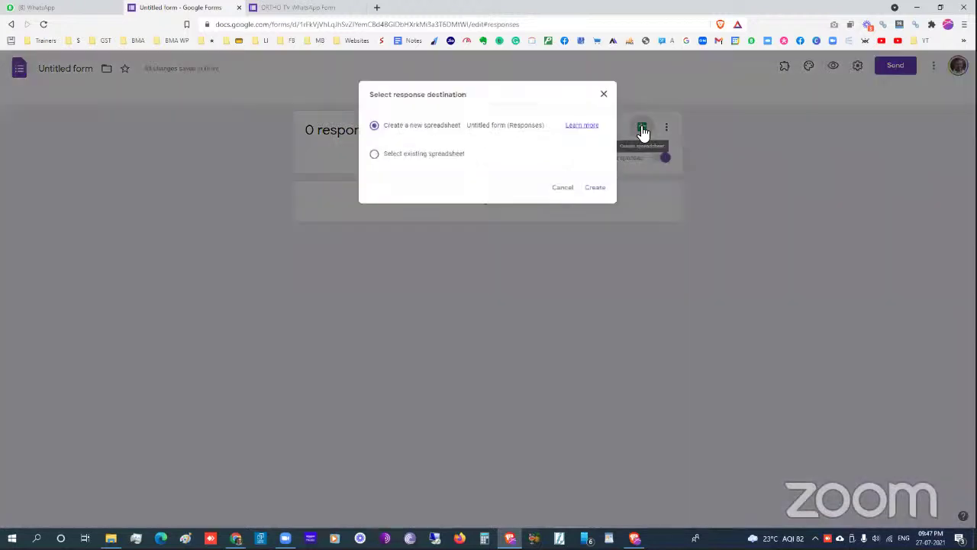
pyautogui.click(627, 201)
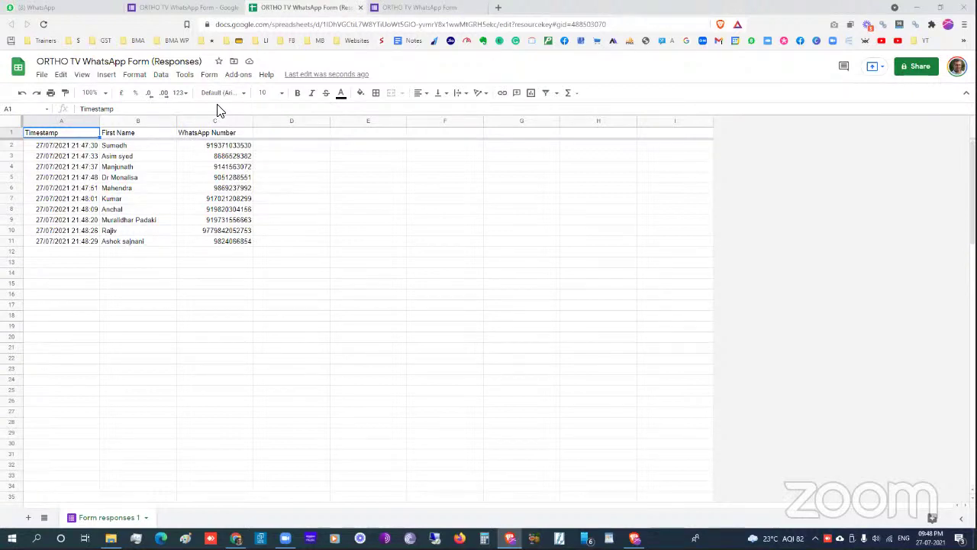
# - Search 'country code 977' in a new tab, which shows it belongs to Nepal
pyautogui.click(497, 8)
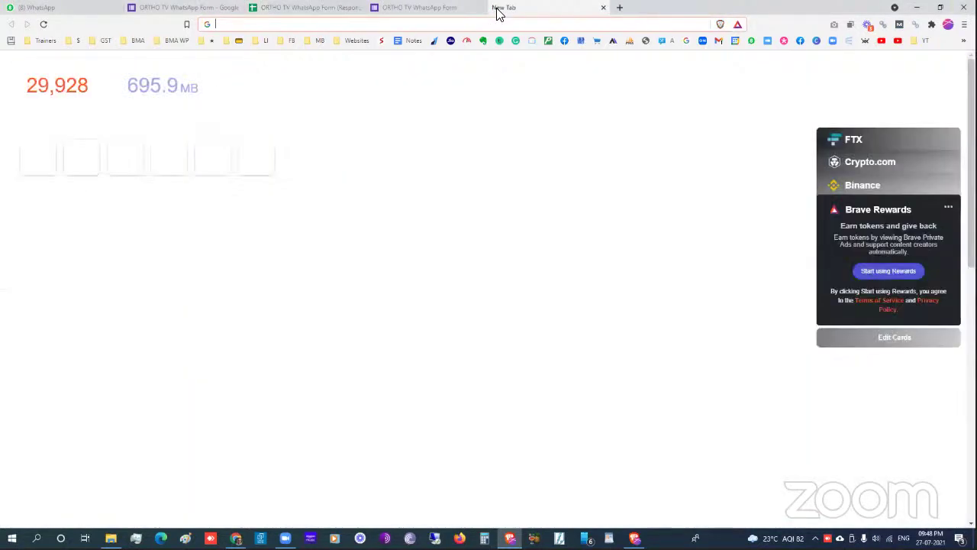
pyautogui.write('cou')
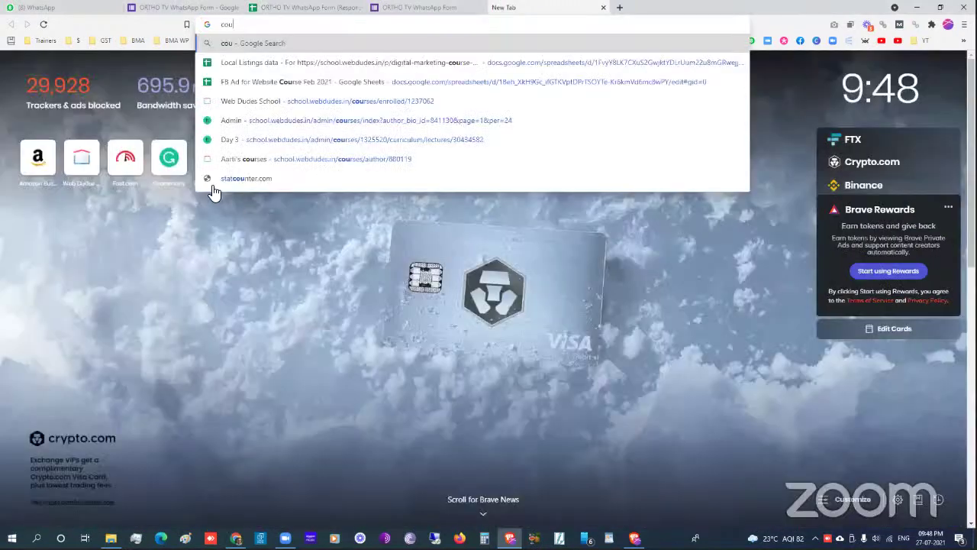
pyautogui.write('ntry code 977')
pyautogui.press('Return')
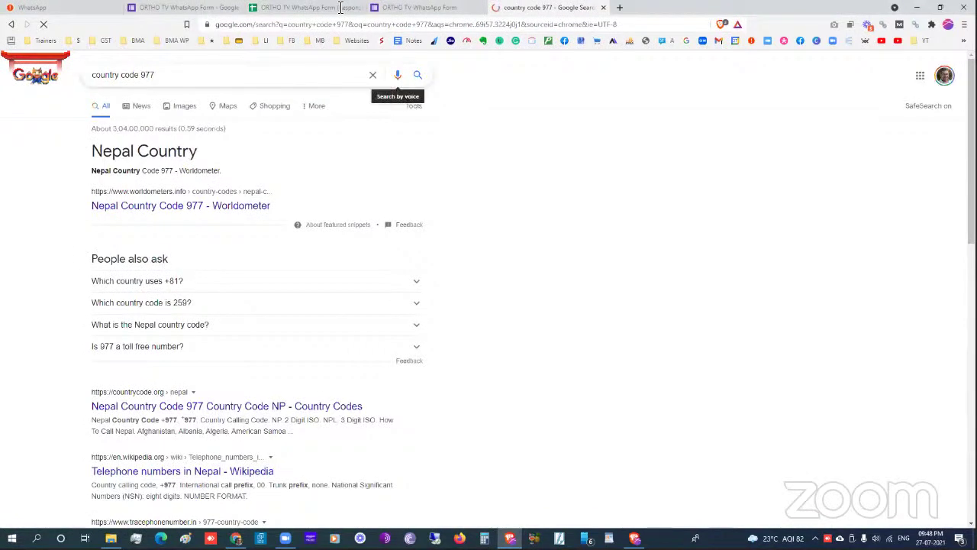
# - Go from the Nepal search results to the ORTHO TV WhatsApp Form (Responses) sheet
pyautogui.click(341, 8)
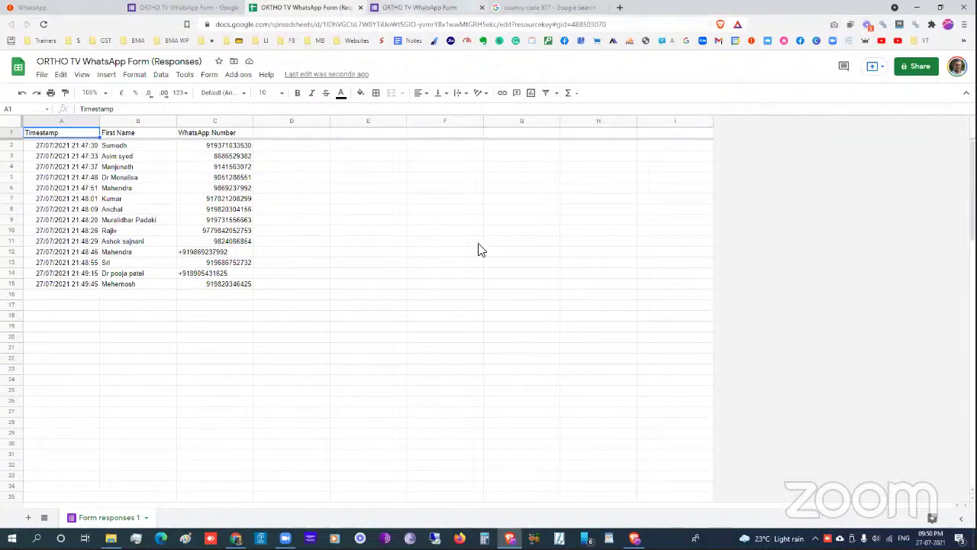
# - On the live form, enter a first name and a 91-prefixed WhatsApp number, then submit
pyautogui.hotkey('ctrl', 'Tab')
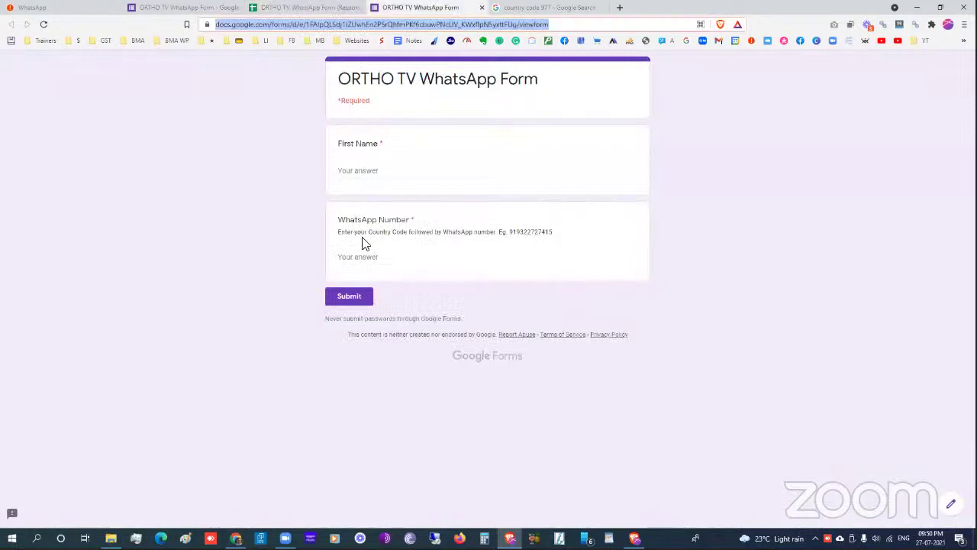
pyautogui.click(365, 171)
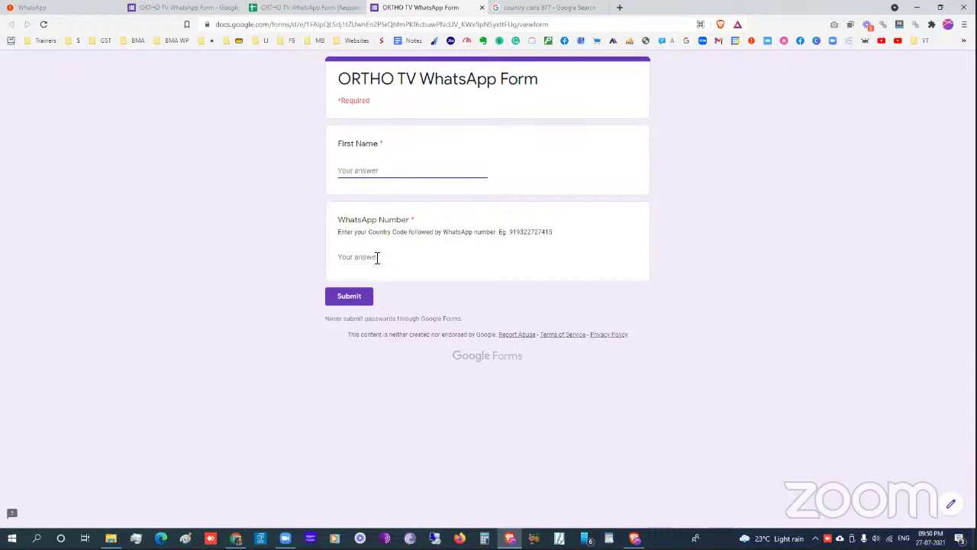
pyautogui.click(374, 261)
pyautogui.click(358, 172)
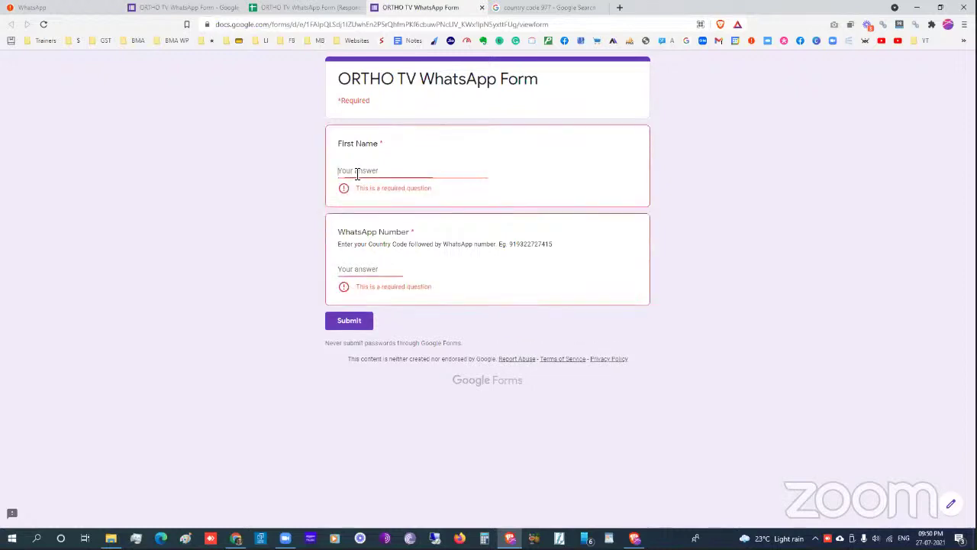
pyautogui.write('Rishi')
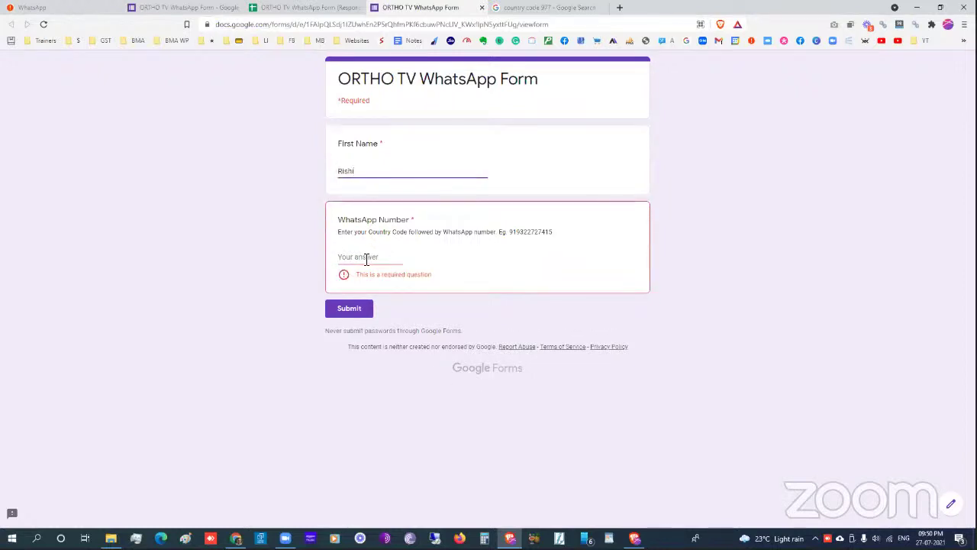
pyautogui.click(366, 258)
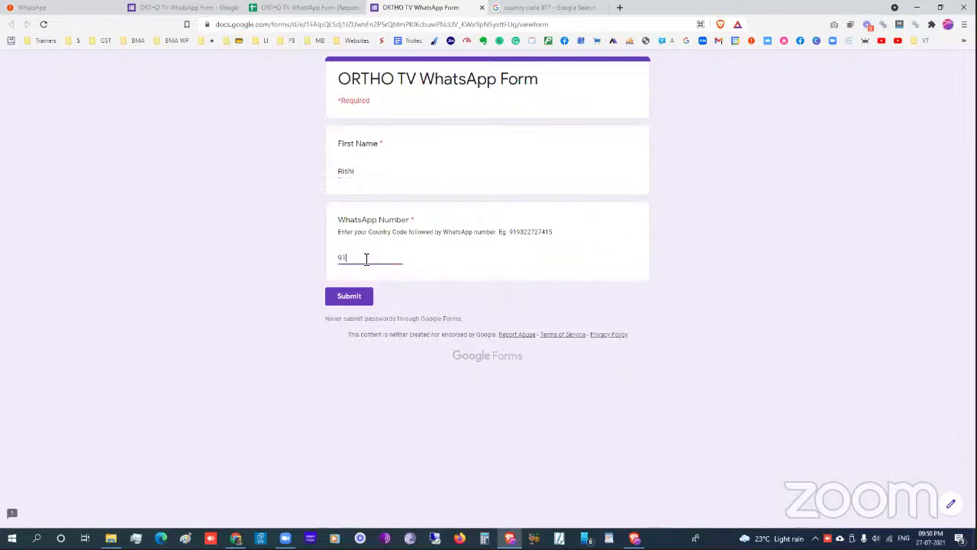
pyautogui.click(349, 294)
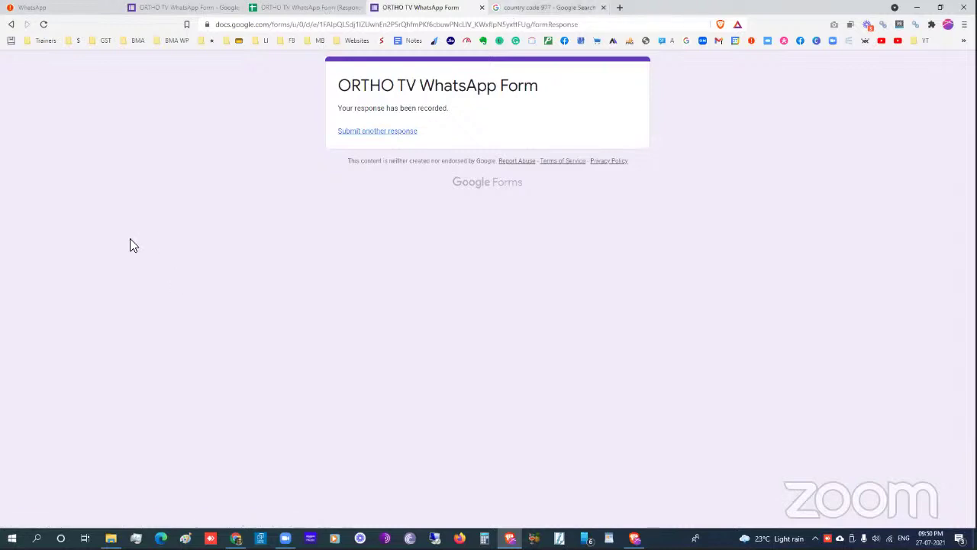
# - Check the new name and WhatsApp number in row 17, then go to the form's Responses page
pyautogui.hotkey('ctrl', 'Tab')
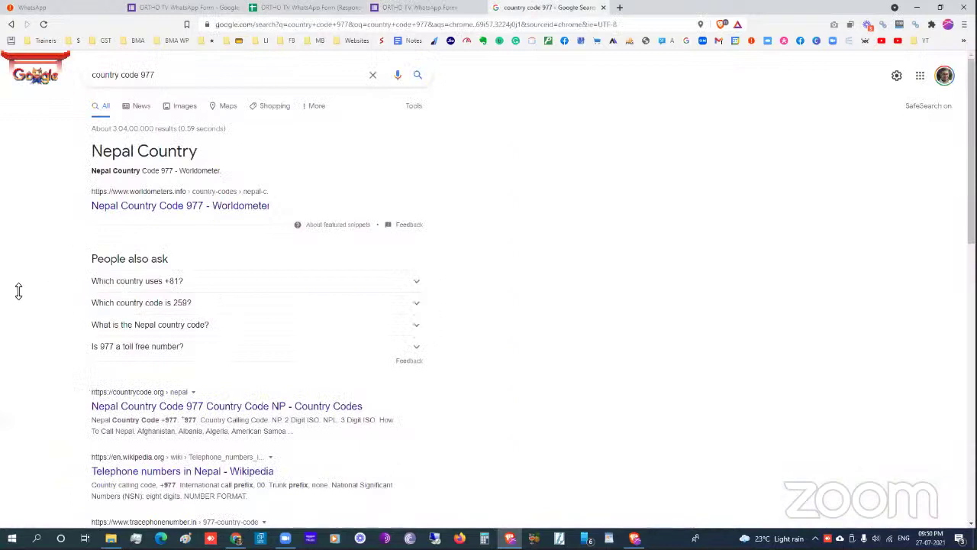
pyautogui.hotkey('ctrl', 'shift', 'Tab')
pyautogui.hotkey('ctrl', 'shift', 'Tab')
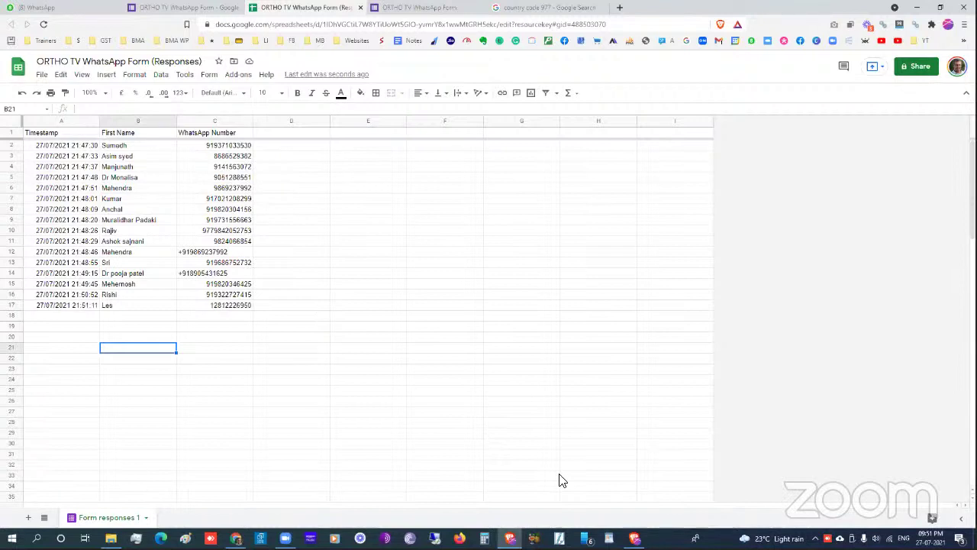
pyautogui.click(151, 307)
pyautogui.click(221, 307)
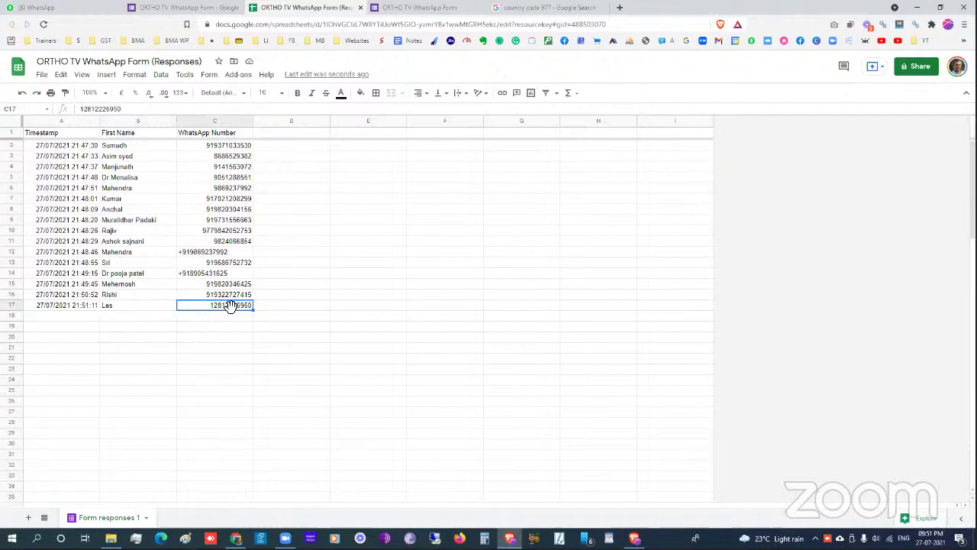
pyautogui.click(248, 334)
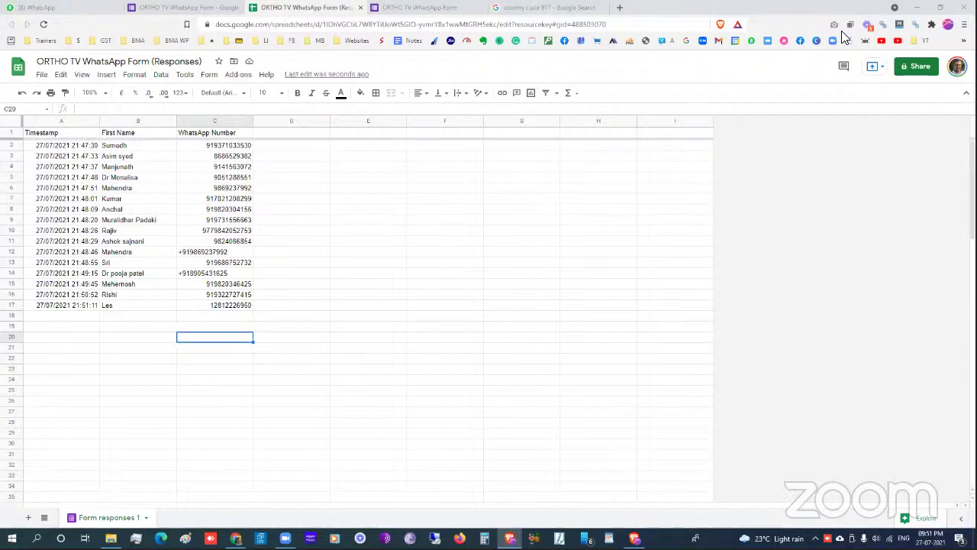
pyautogui.click(389, 325)
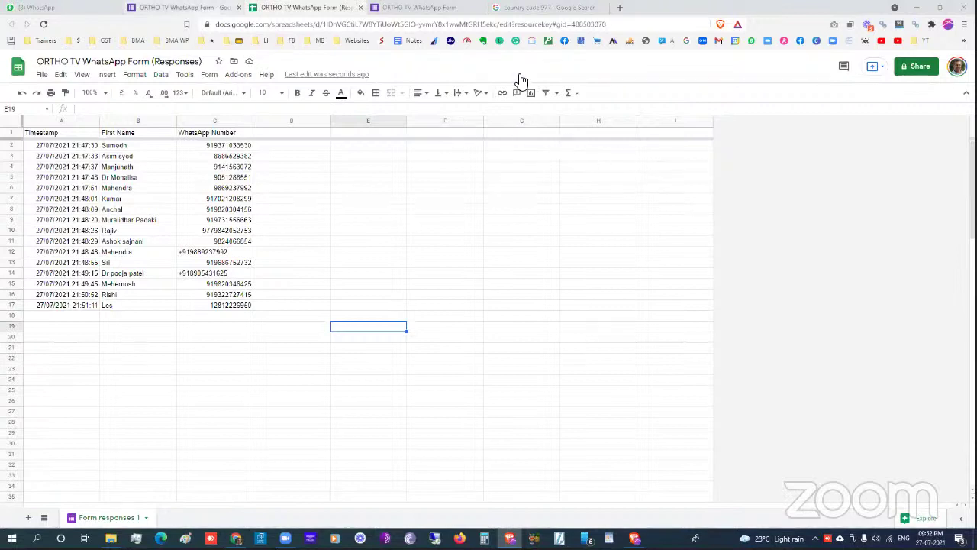
pyautogui.hotkey('ctrl', 'shift', 'Tab')
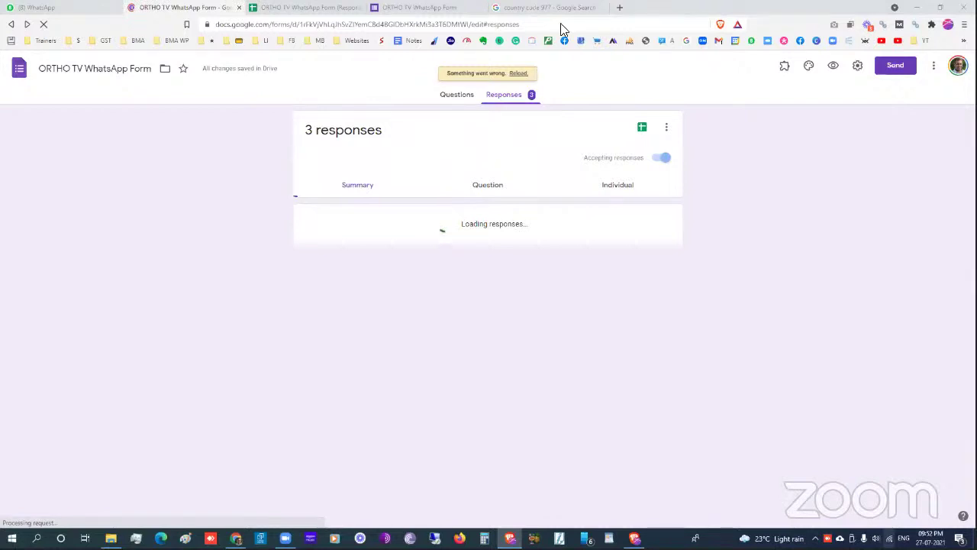
# - Refresh the responses sheet, switch off 'Accepting responses' on the form, and return to the sheet
pyautogui.hotkey('ctrl', 't')
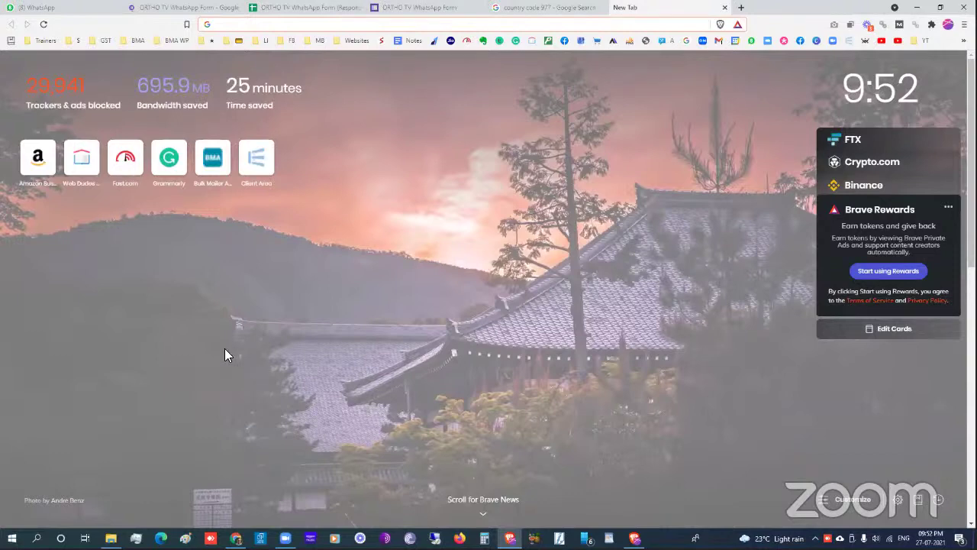
pyautogui.click(306, 8)
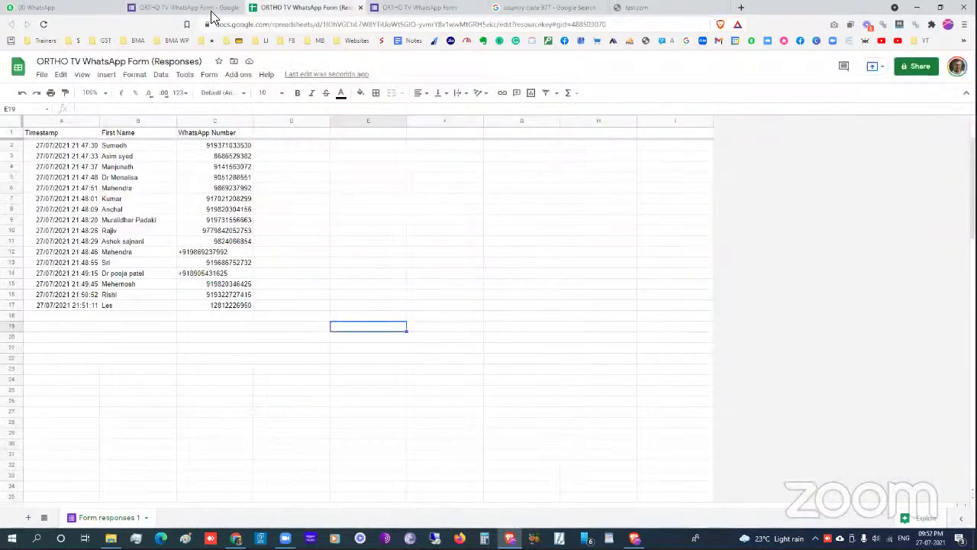
pyautogui.click(44, 24)
pyautogui.hotkey('ctrl', 'shift', 'Tab')
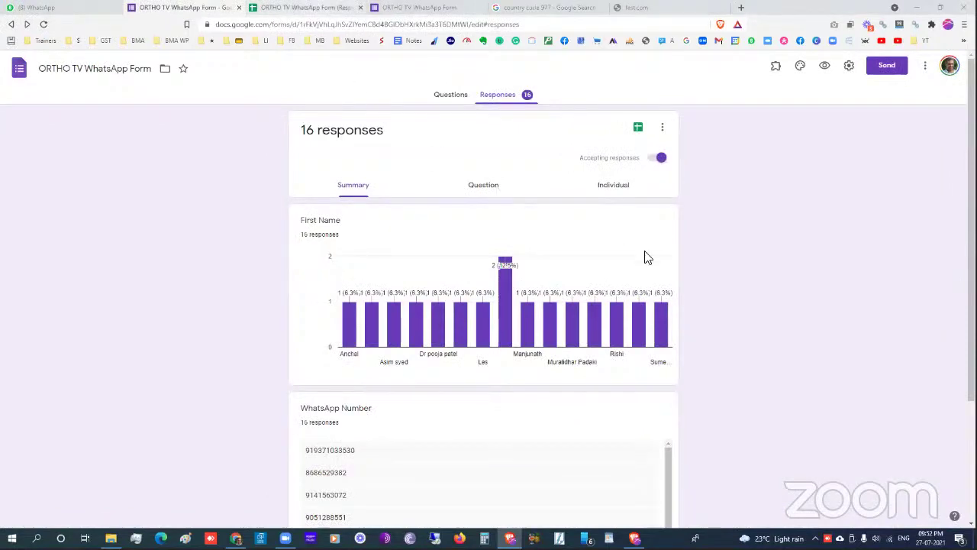
pyautogui.click(657, 159)
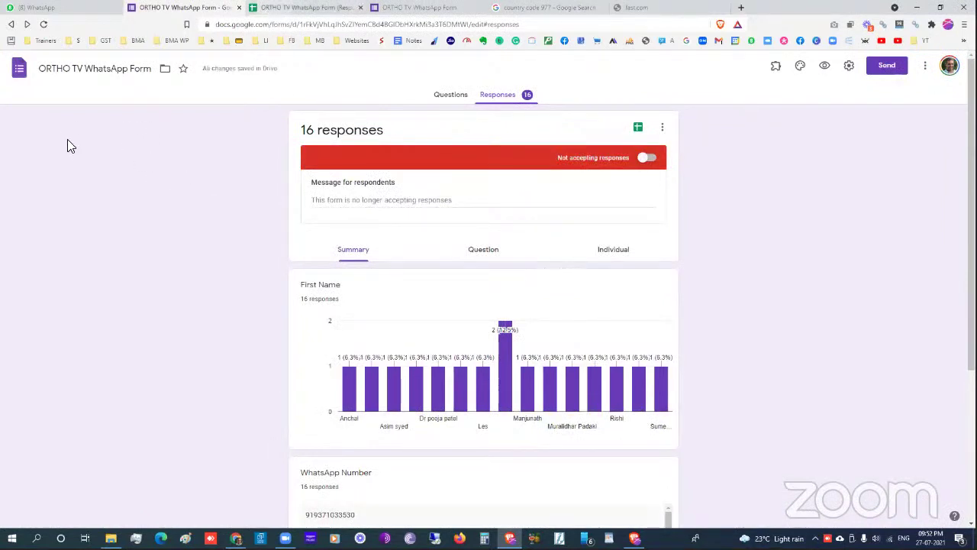
pyautogui.hotkey('ctrl', 'Tab')
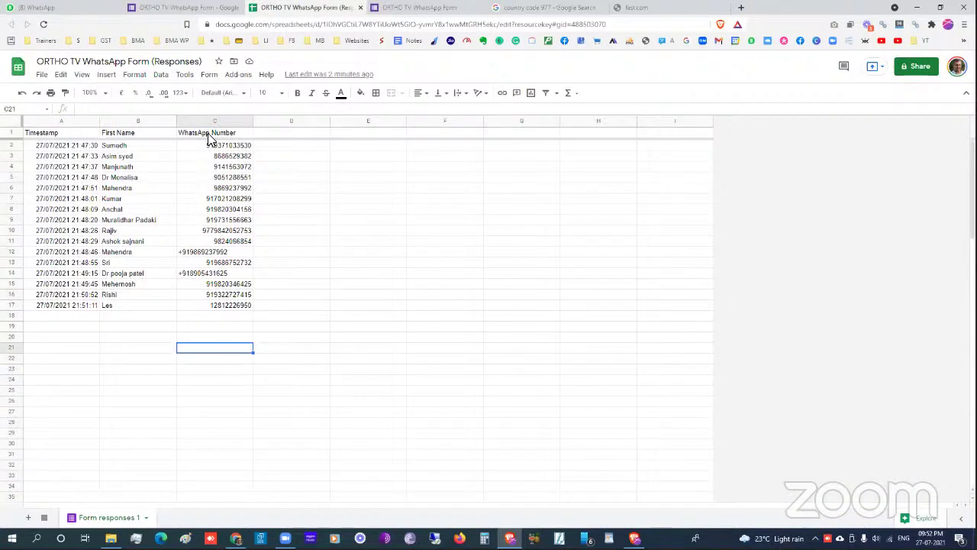
# - Rename the C1 header from 'WhatsApp Number' to 'number'
pyautogui.click(212, 137)
pyautogui.write('numb')
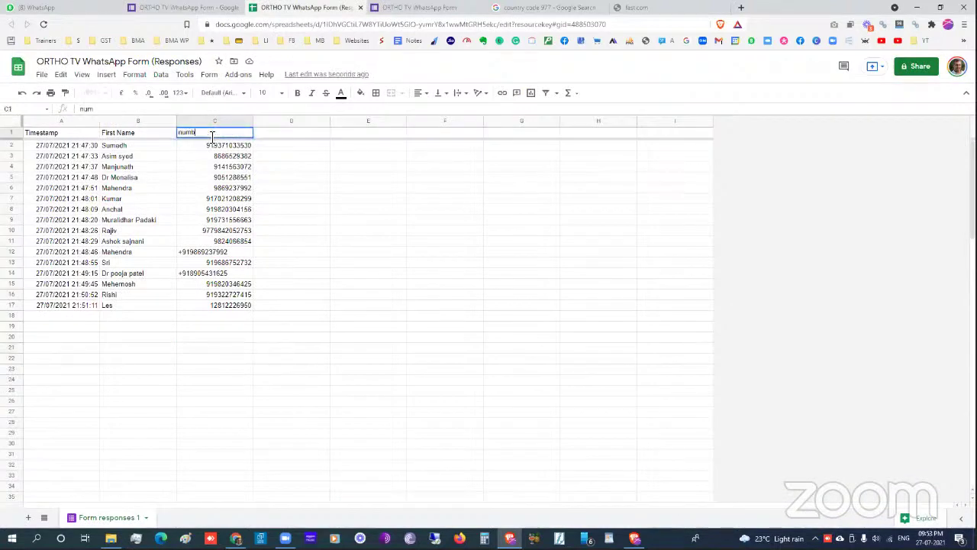
pyautogui.write('er')
pyautogui.hotkey('shift', 'Tab')
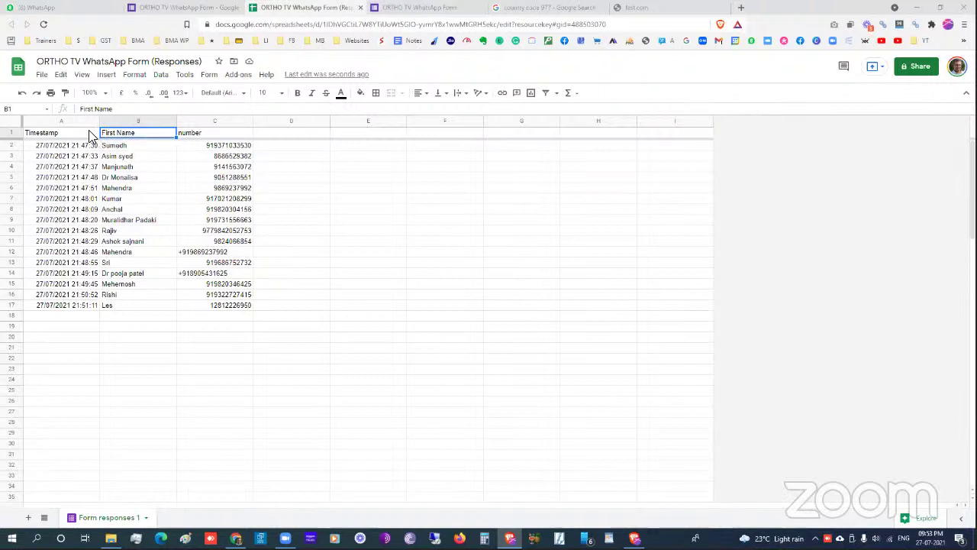
# - Sort the sheet A→Z by column C and select the numbers lacking the 91 prefix
pyautogui.click(237, 136)
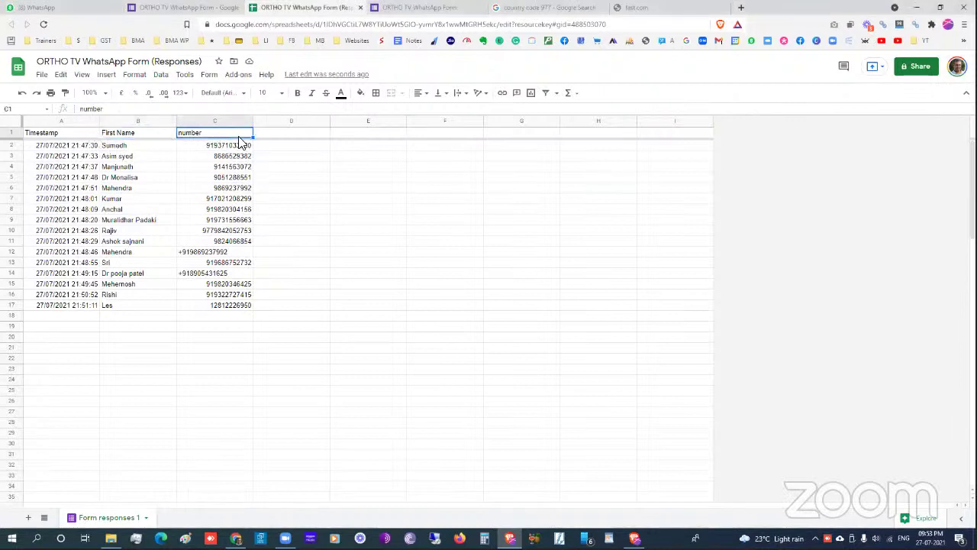
pyautogui.click(247, 124)
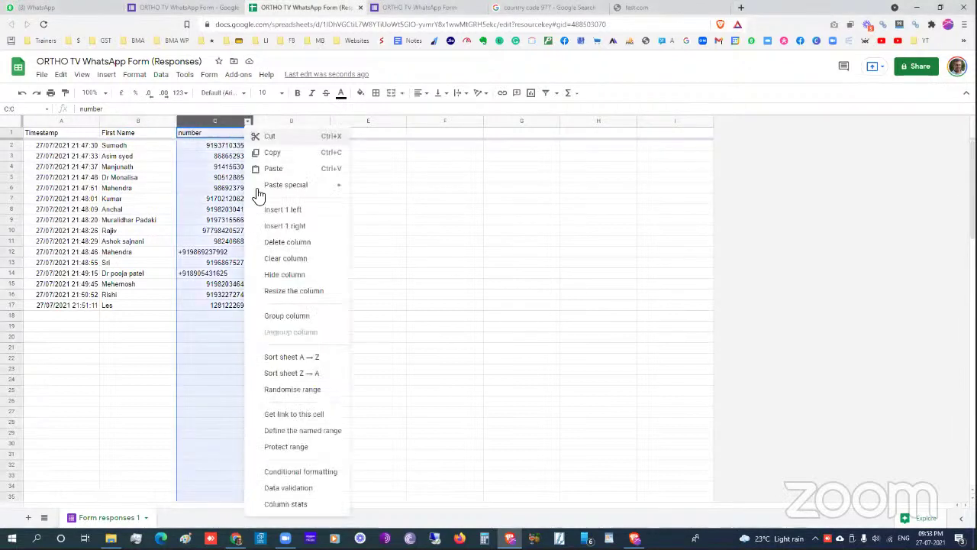
pyautogui.click(282, 356)
pyautogui.click(229, 220)
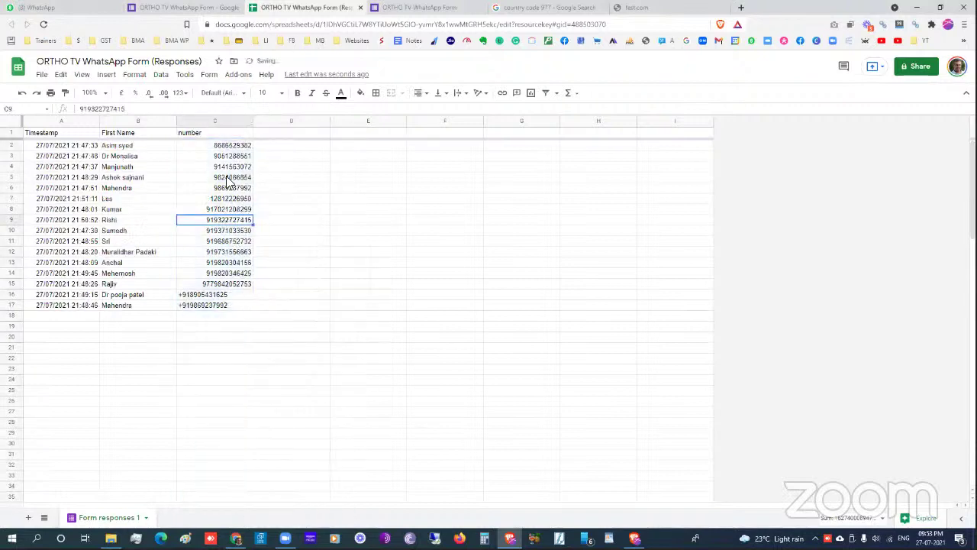
pyautogui.moveTo(229, 146); pyautogui.dragTo(226, 191)
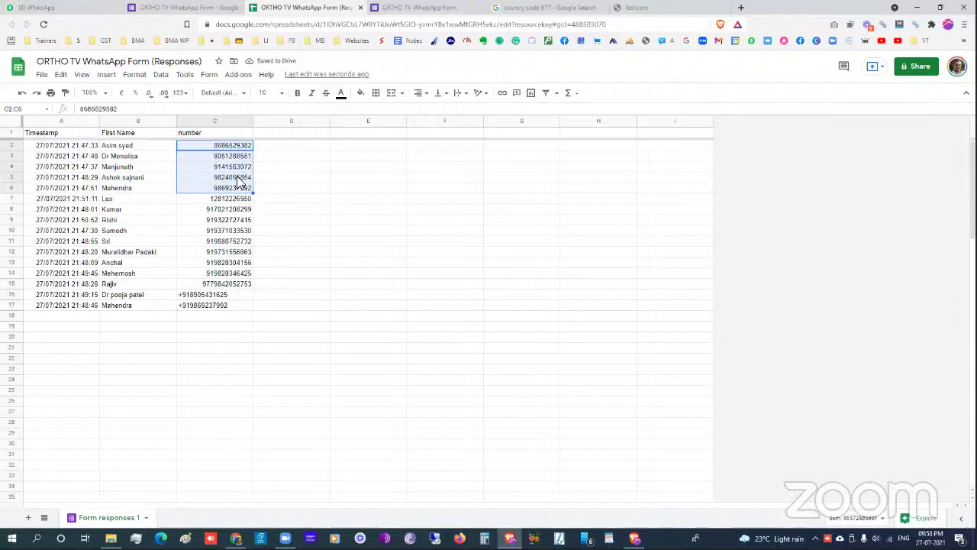
# - Use the Power Tools add-on to add '91' at the beginning of the selected numbers
pyautogui.click(239, 79)
pyautogui.moveTo(273, 165)
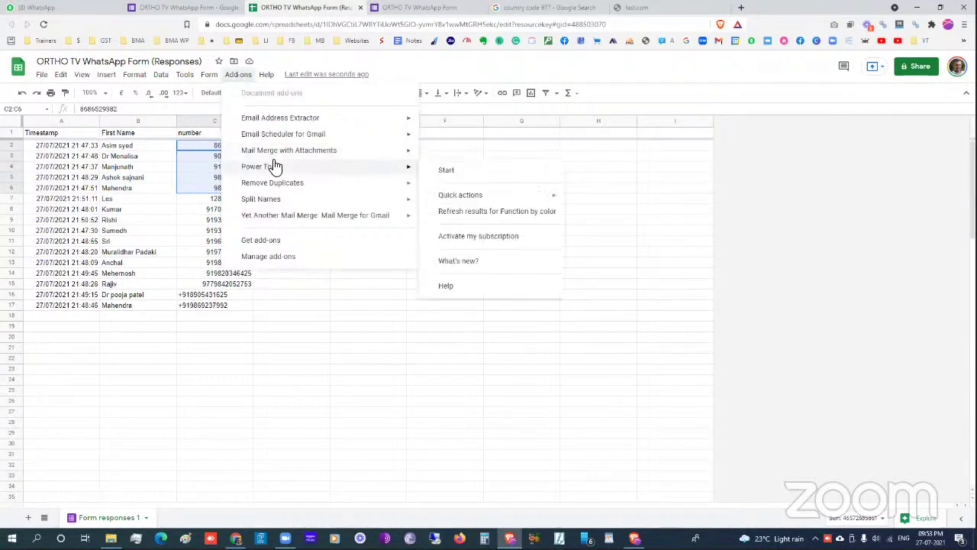
pyautogui.click(449, 171)
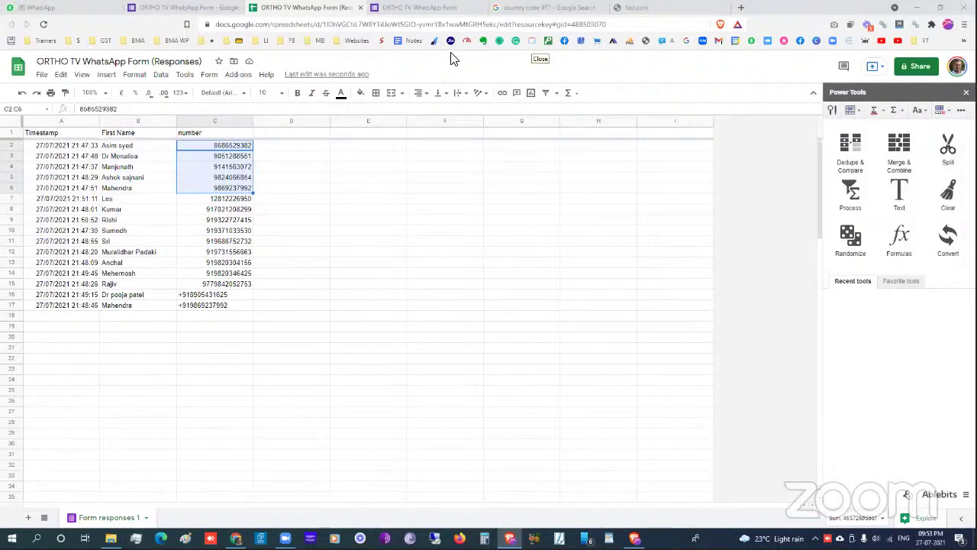
pyautogui.click(899, 192)
pyautogui.click(852, 166)
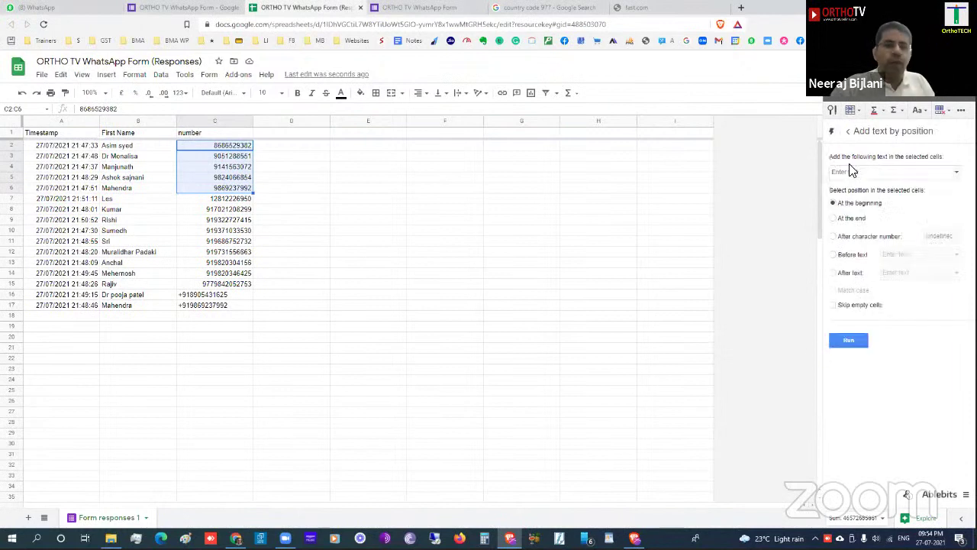
pyautogui.click(853, 171)
pyautogui.write('91')
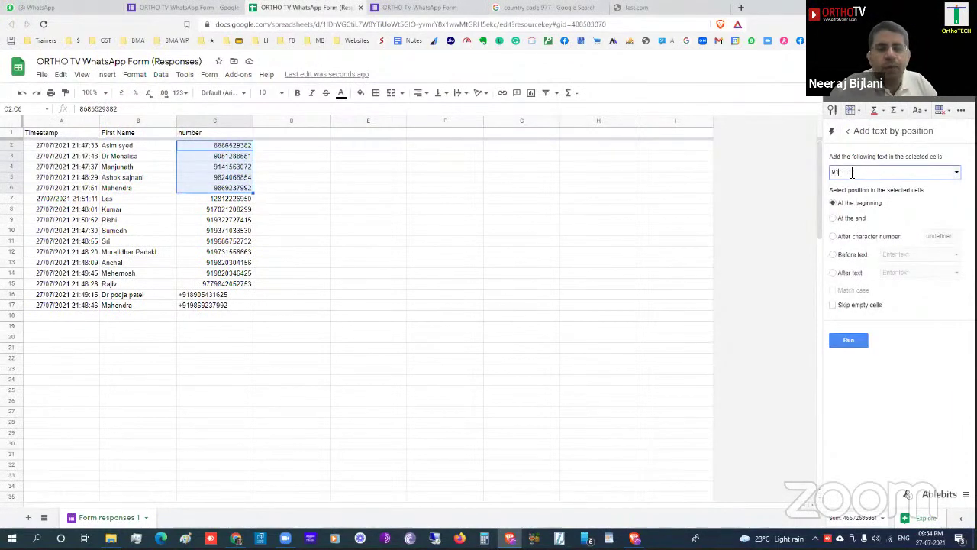
pyautogui.click(842, 339)
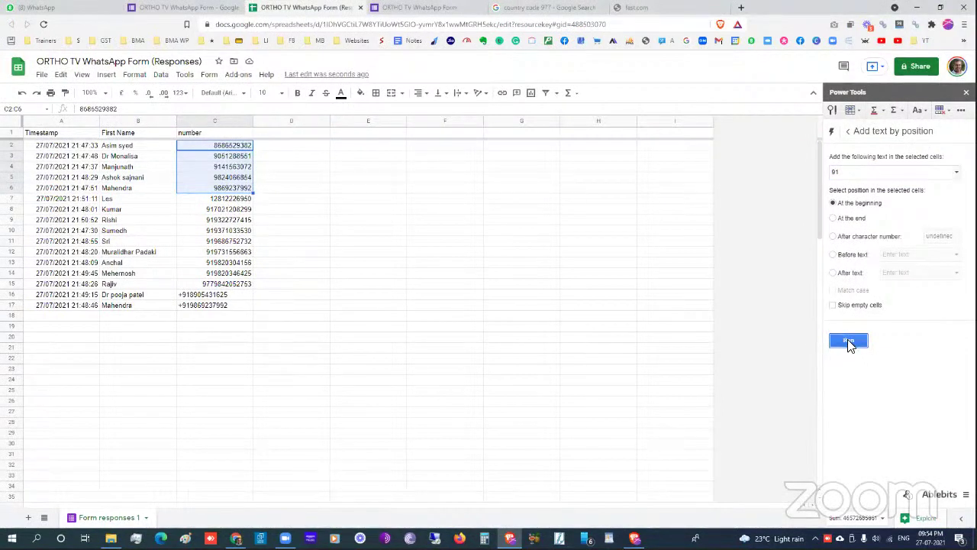
# - Reselect the numbers in C2:C6 and rerun adding 91 at the beginning
pyautogui.click(262, 192)
pyautogui.moveTo(232, 145); pyautogui.dragTo(240, 188)
pyautogui.click(840, 342)
pyautogui.click(848, 131)
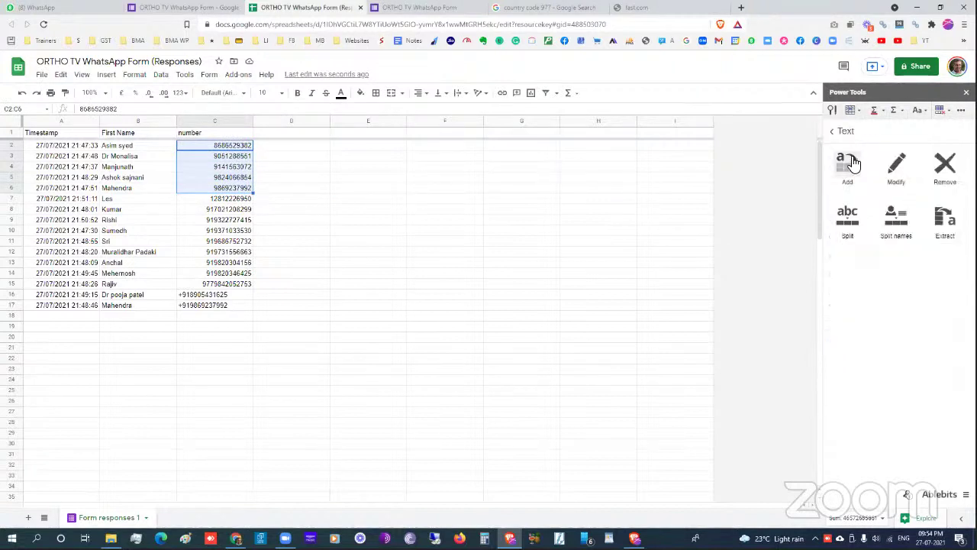
pyautogui.click(850, 164)
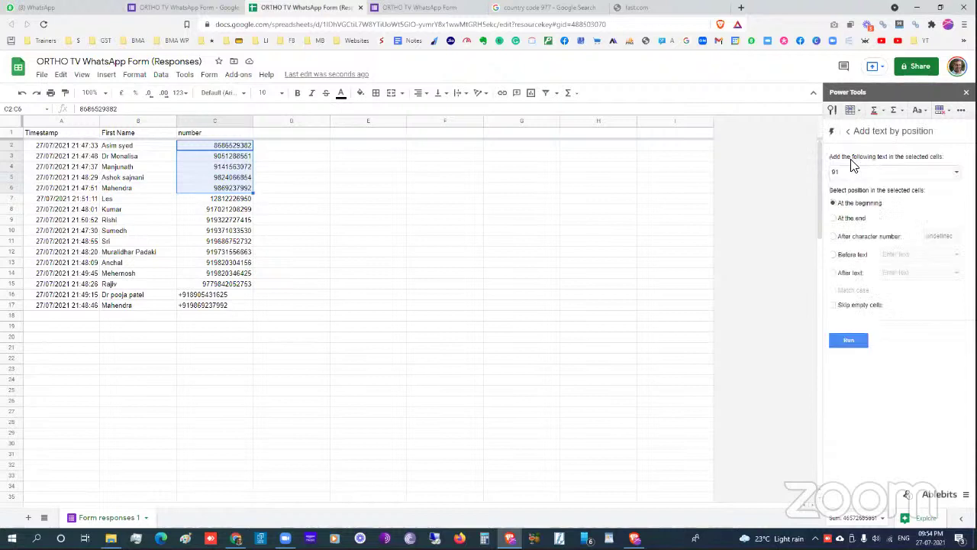
pyautogui.click(854, 341)
# - Copy the First Name and number columns, B1:C17
pyautogui.click(157, 147)
pyautogui.click(157, 135)
pyautogui.moveTo(227, 292); pyautogui.dragTo(235, 309)
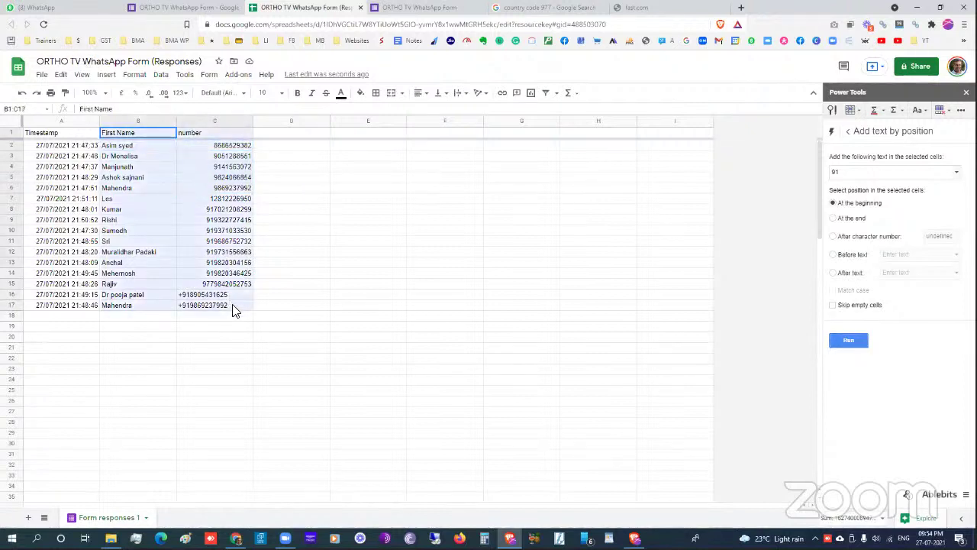
pyautogui.hotkey('ctrl', 'c')
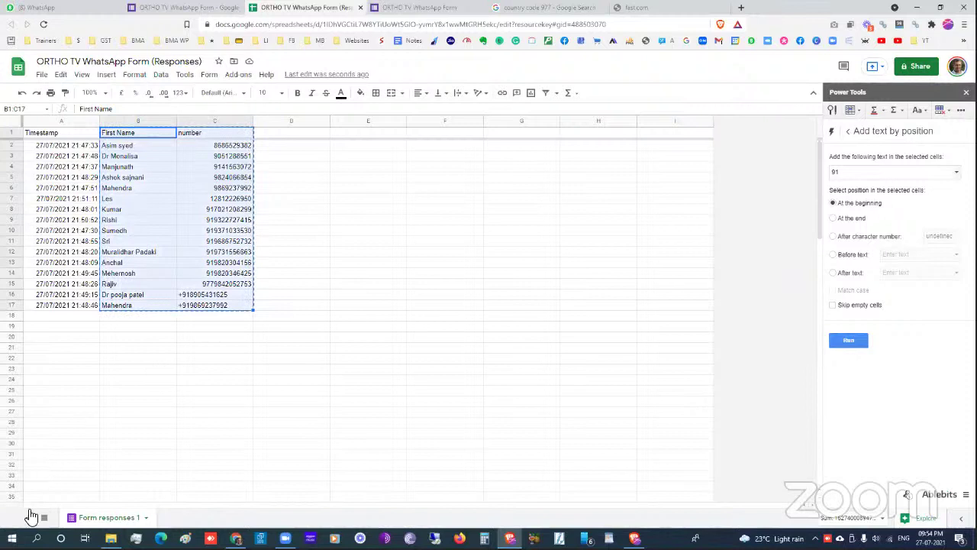
# - Paste the names and numbers into a new Sheet2 and prefix 91 to the numbers in B2:B6
pyautogui.click(28, 519)
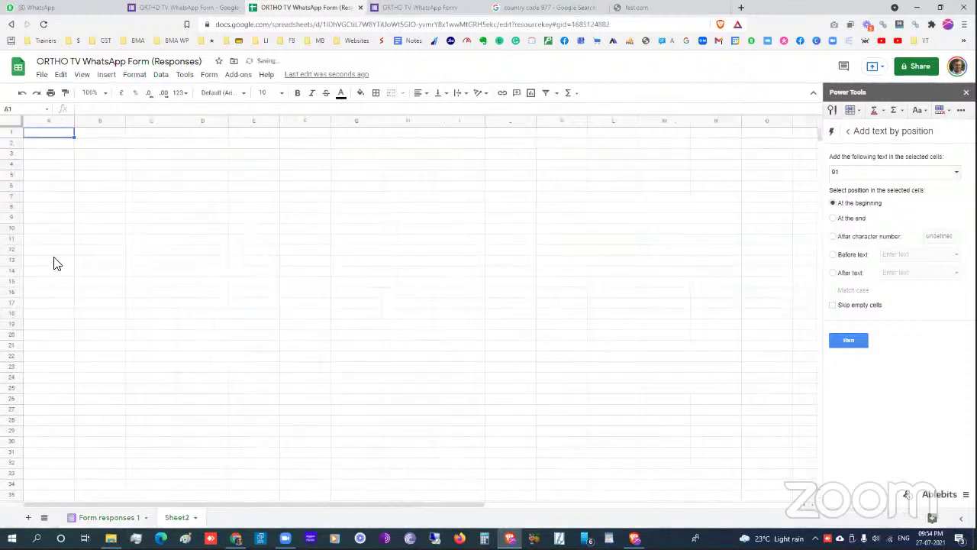
pyautogui.hotkey('ctrl', 'v')
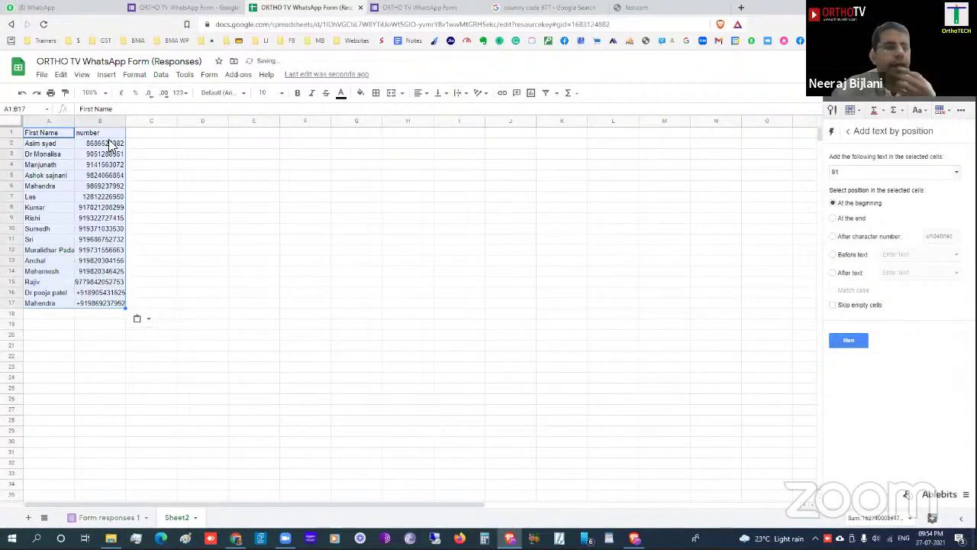
pyautogui.moveTo(109, 143); pyautogui.dragTo(110, 186)
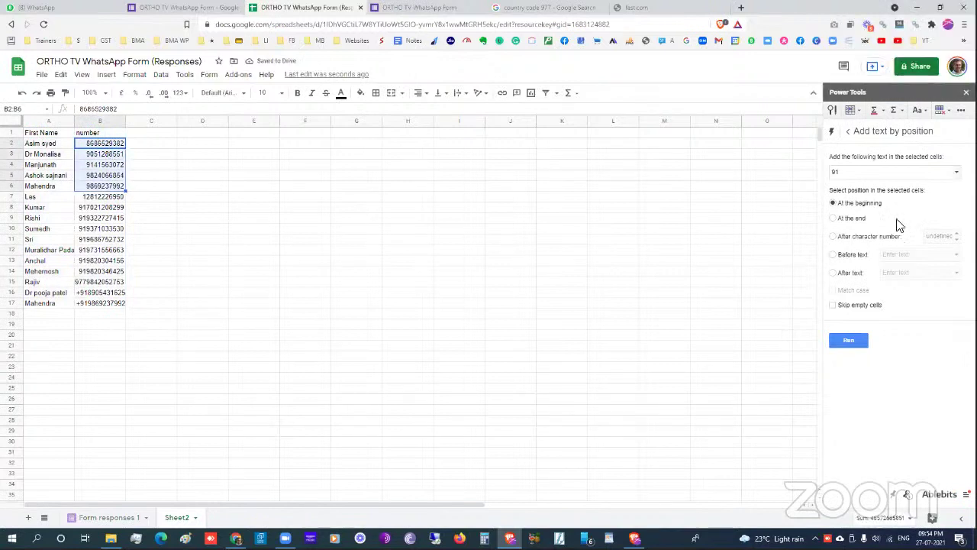
pyautogui.click(847, 341)
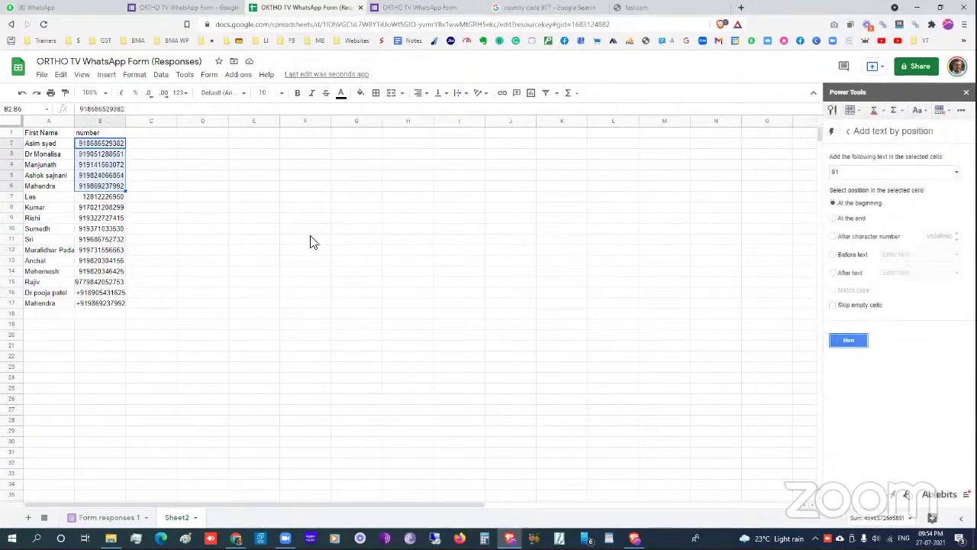
pyautogui.moveTo(96, 142); pyautogui.dragTo(119, 298)
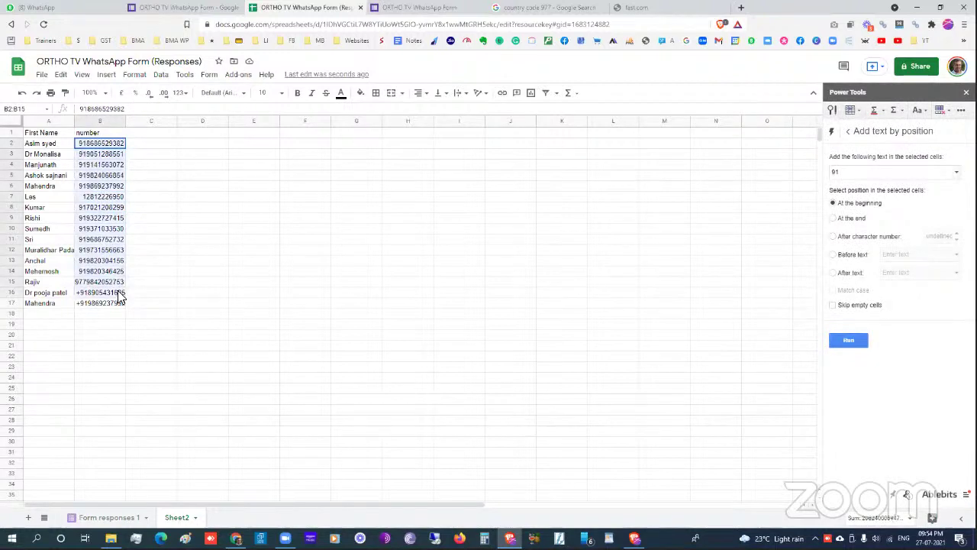
pyautogui.click(107, 295)
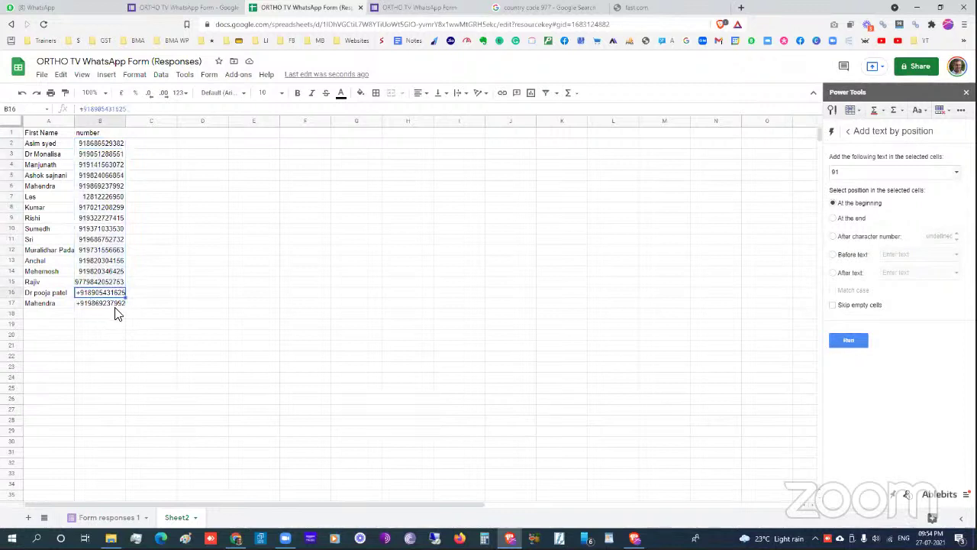
# - Download Sheet2 as Comma-separated values (.csv, current sheet)
pyautogui.click(41, 75)
pyautogui.moveTo(90, 209)
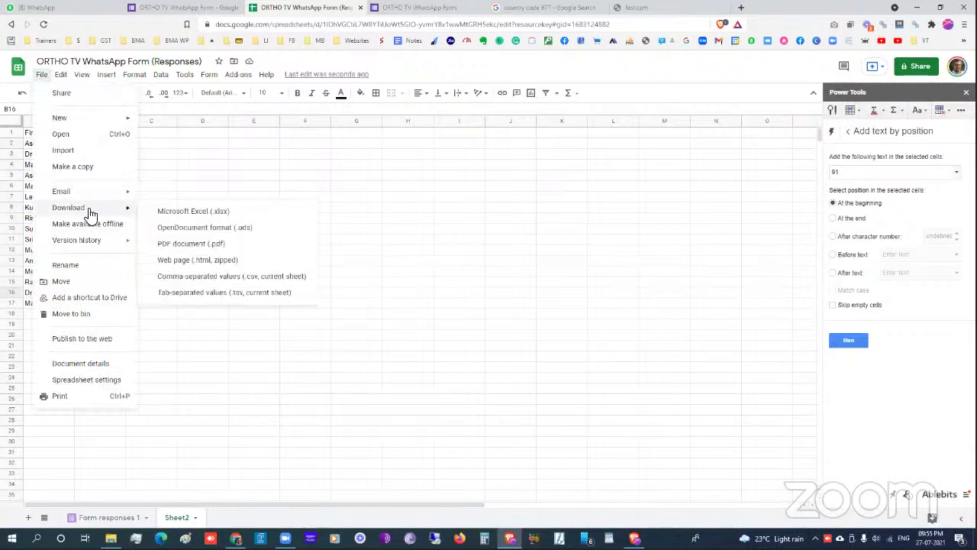
pyautogui.click(204, 279)
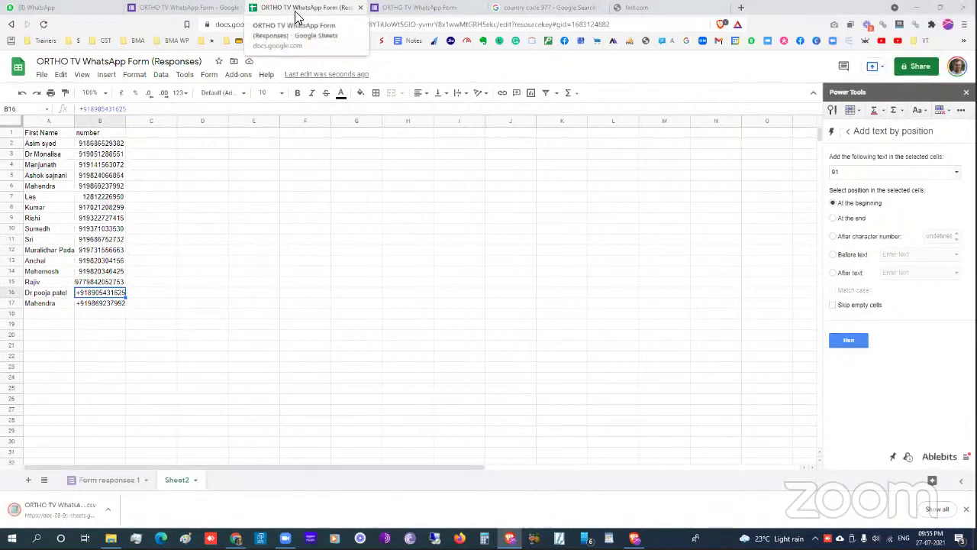
pyautogui.hotkey('alt', 'Tab')
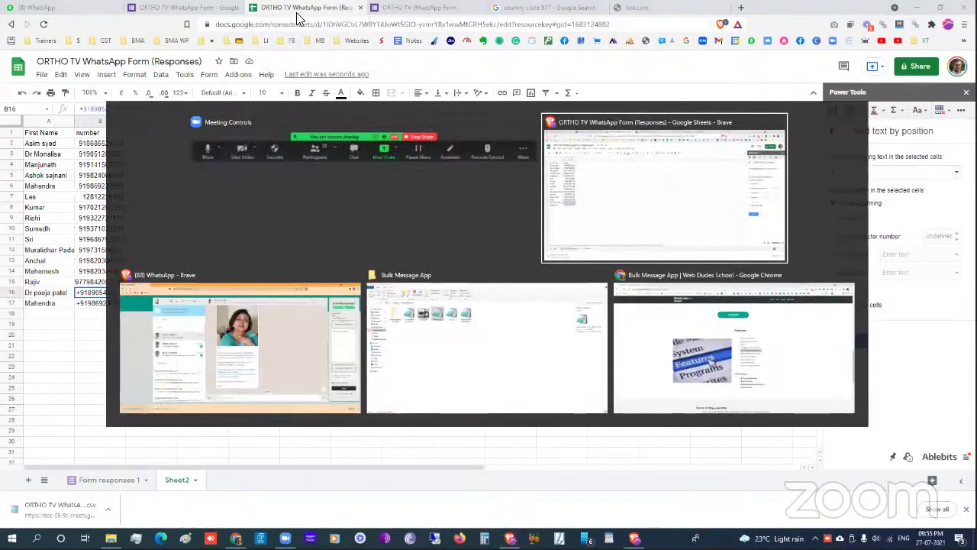
# - Replace the old contacts CSV in BulkMessageApp with the ORTHO TV Sheet2 CSV from Downloads
pyautogui.hotkey('alt', 'Tab')
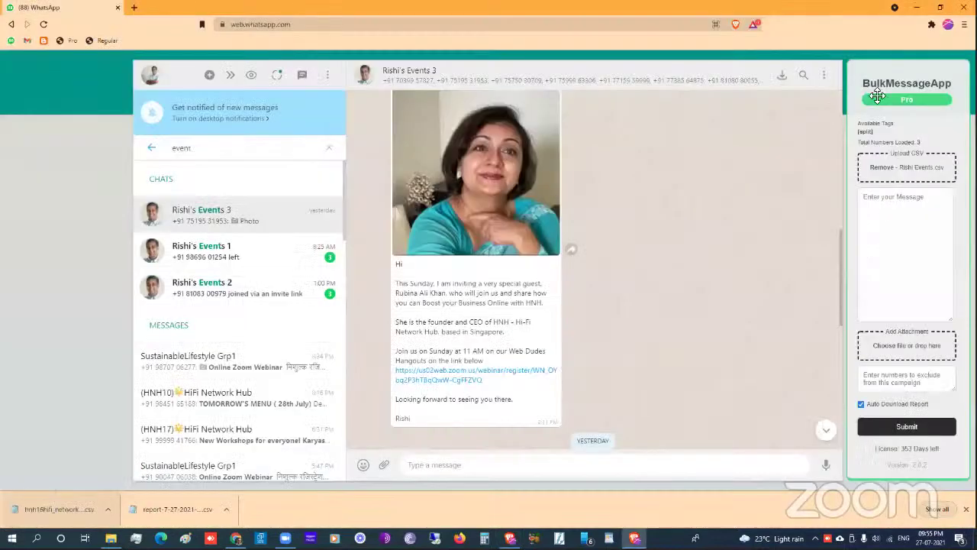
pyautogui.click(890, 167)
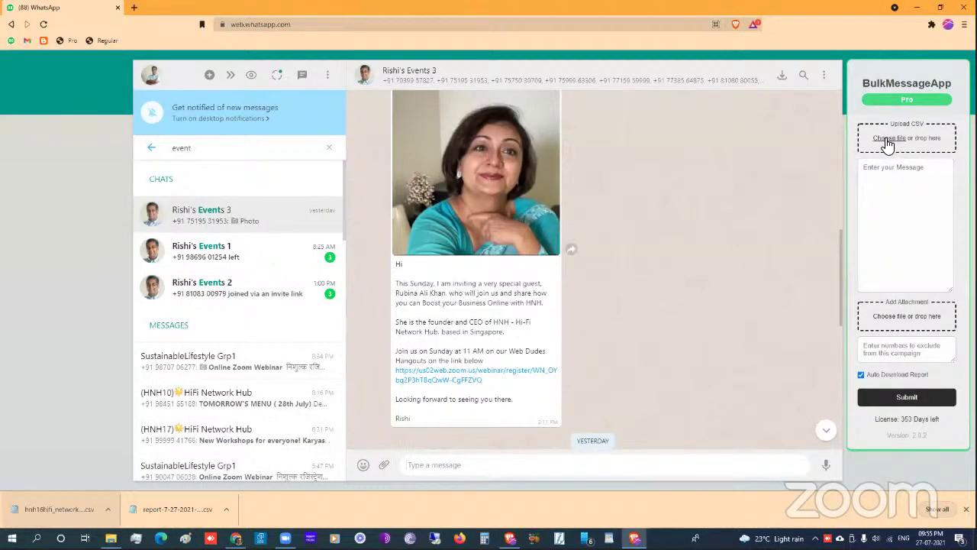
pyautogui.click(886, 142)
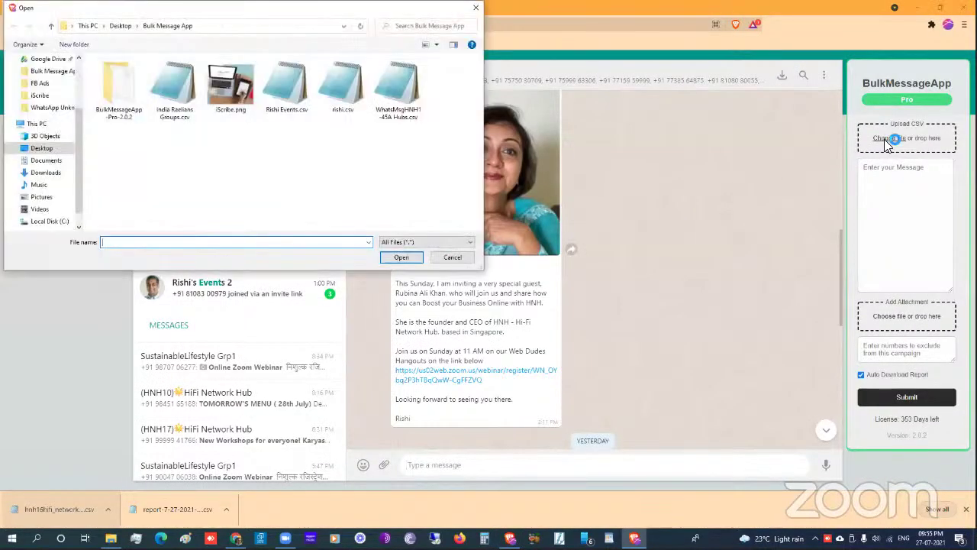
pyautogui.click(45, 173)
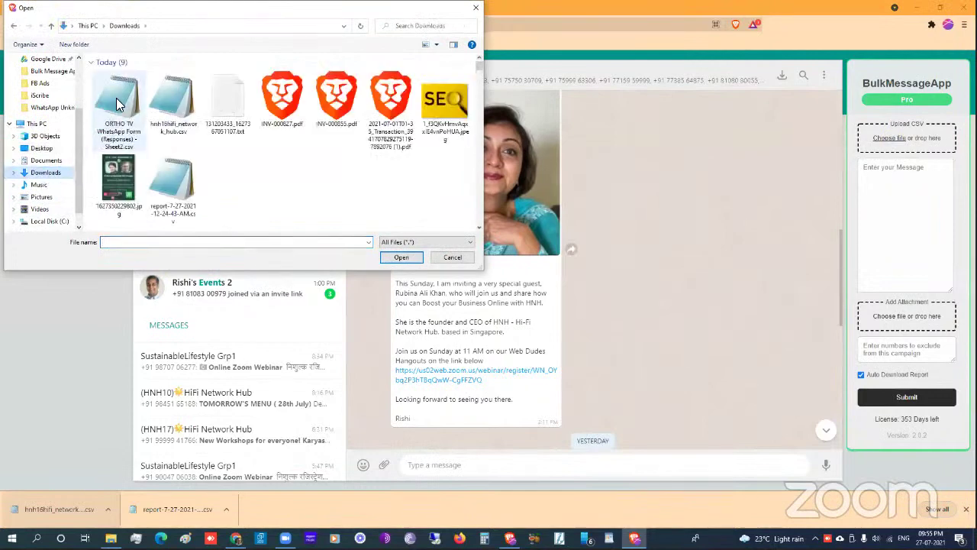
pyautogui.click(110, 131)
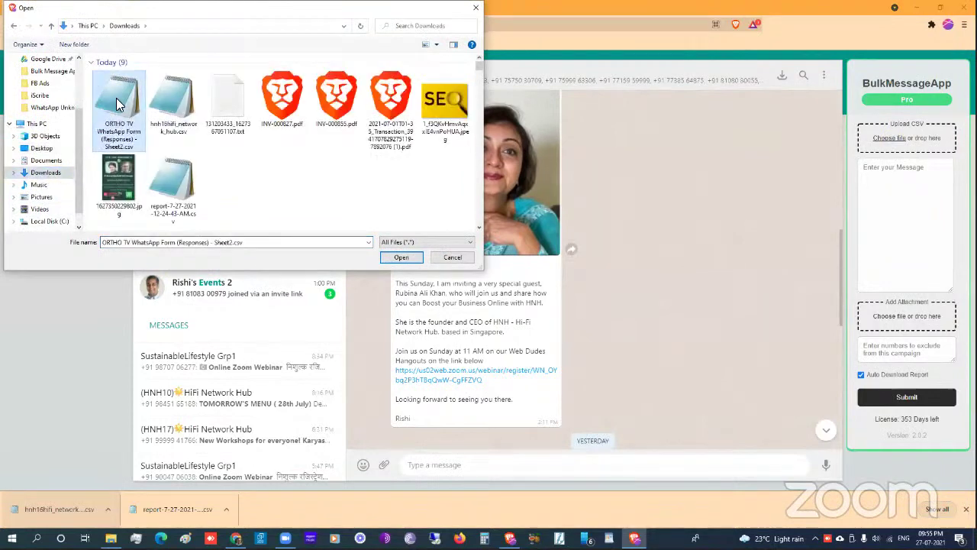
pyautogui.click(400, 256)
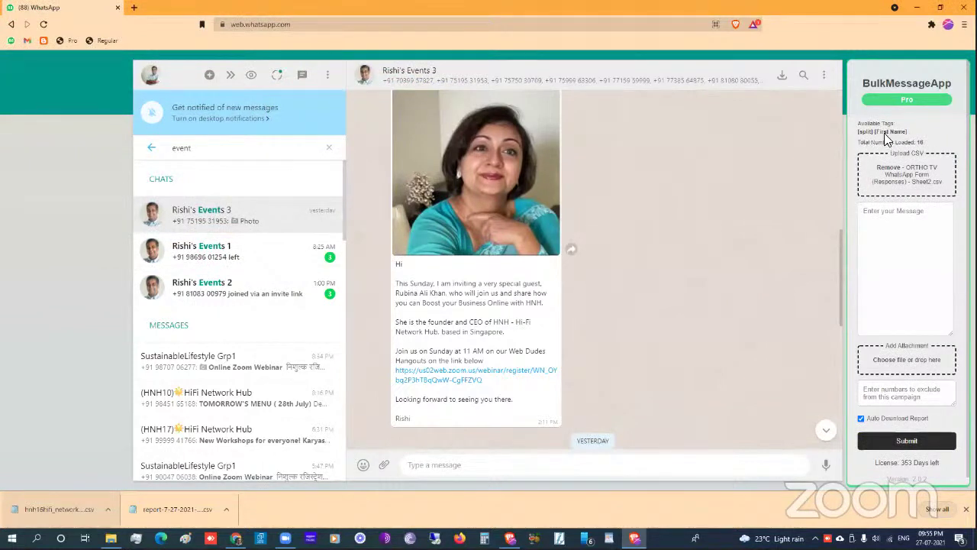
# - Type 'Hi [First Name]' followed by a 'Test mess' line in the bulk message
pyautogui.click(888, 225)
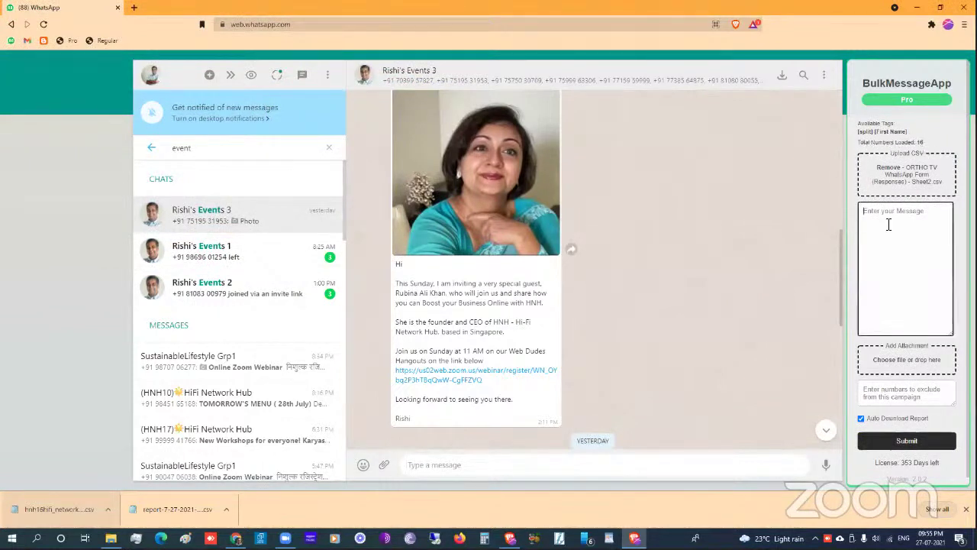
pyautogui.write('Hi')
pyautogui.click(889, 133)
pyautogui.press('Return')
pyautogui.write('Test message')
pyautogui.press('Return')
# - Add a [split] marker followed by the line 'How do you like this app'
pyautogui.click(865, 132)
pyautogui.press('Return')
pyautogui.press('Return')
pyautogui.write('How do you like this app')
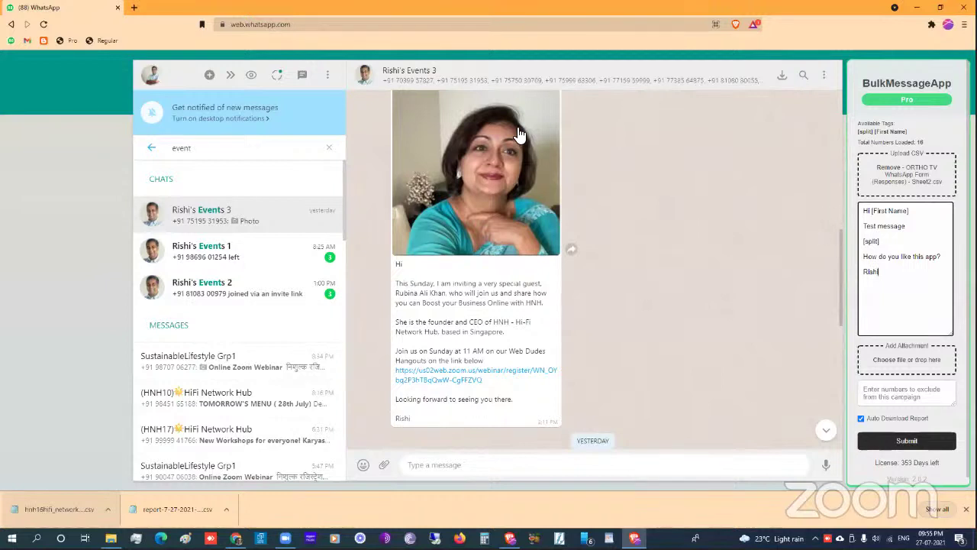
pyautogui.scroll(2, 510, 133)
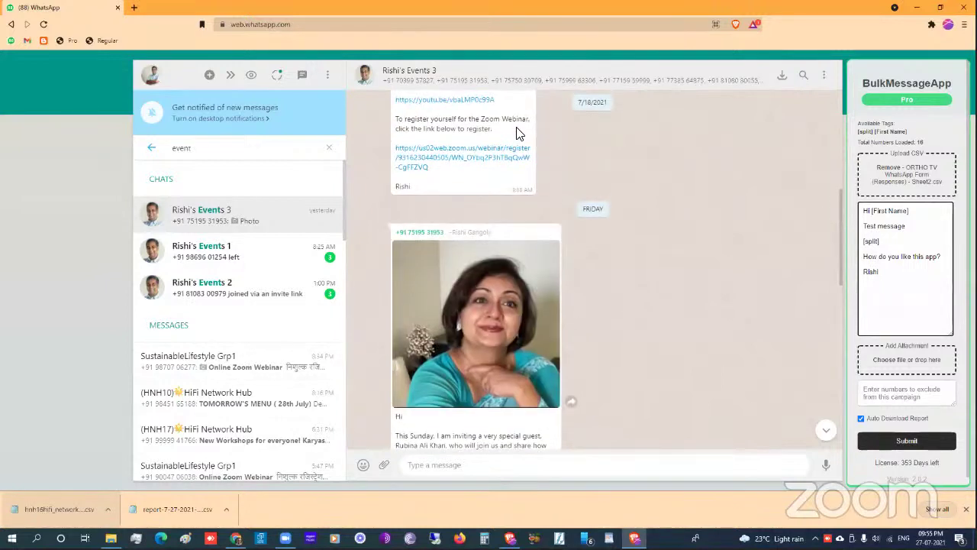
pyautogui.click(151, 76)
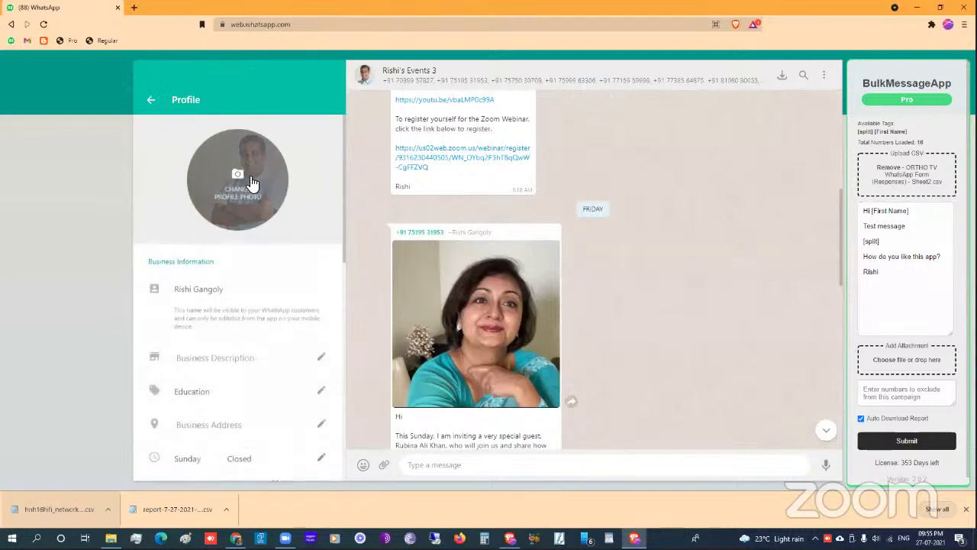
# - Attach Lychee.jpg from Pictures and caption it 'Do you like lichi'
pyautogui.click(150, 99)
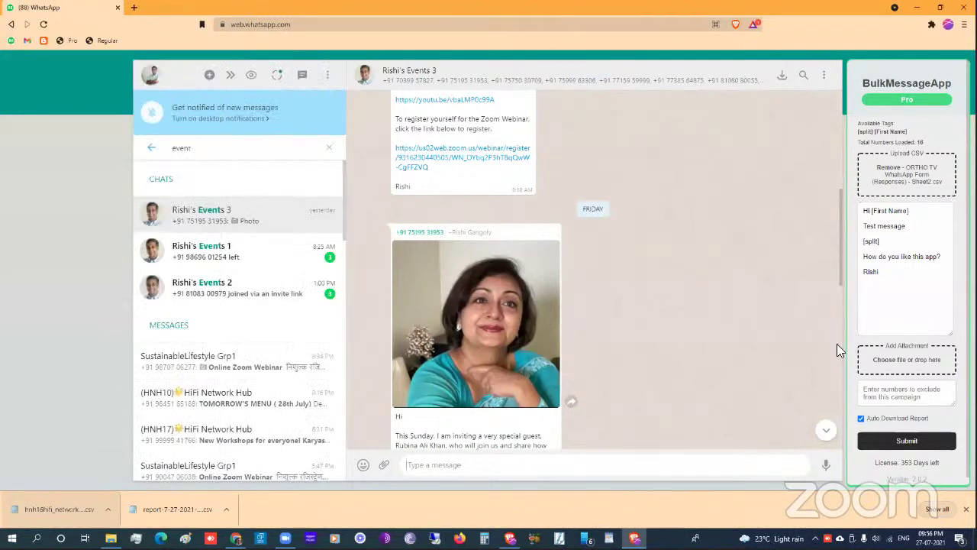
pyautogui.click(892, 362)
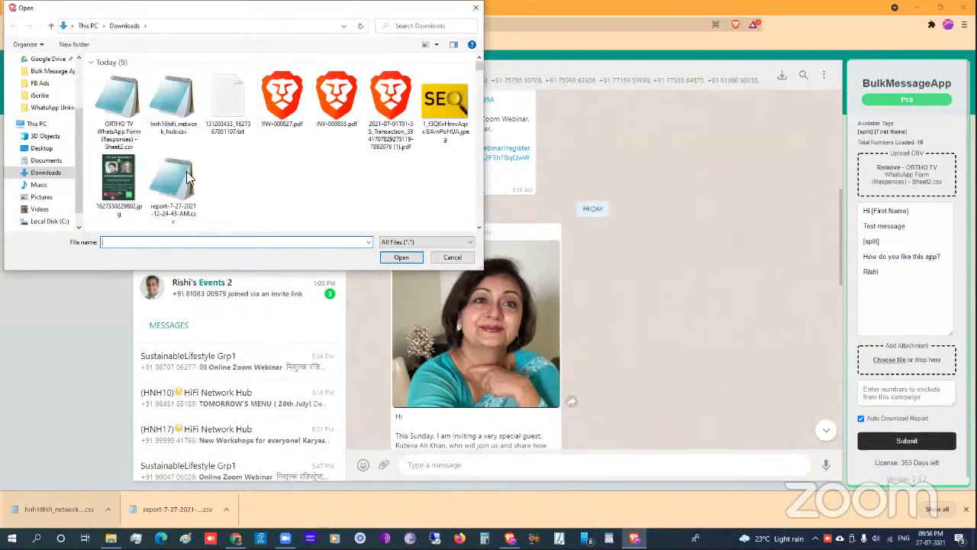
pyautogui.click(42, 197)
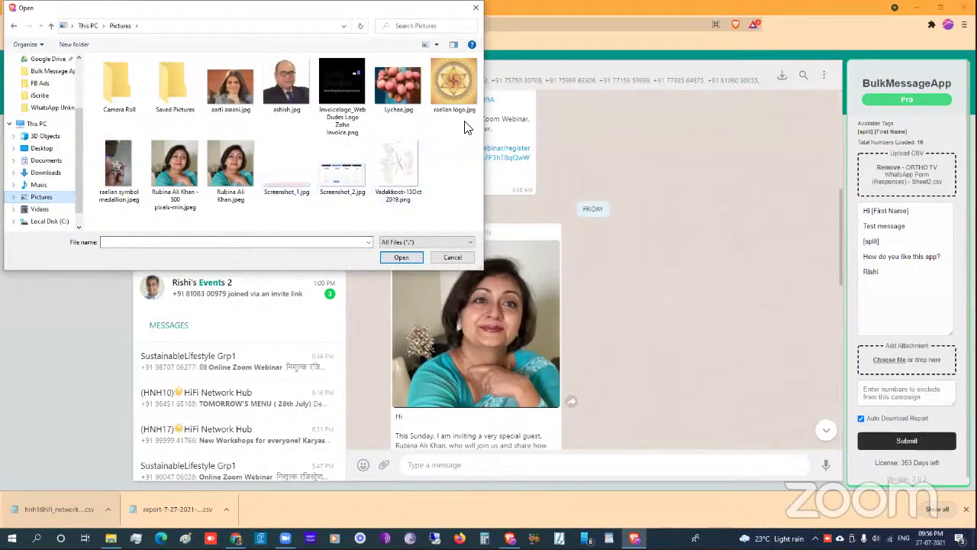
pyautogui.click(395, 107)
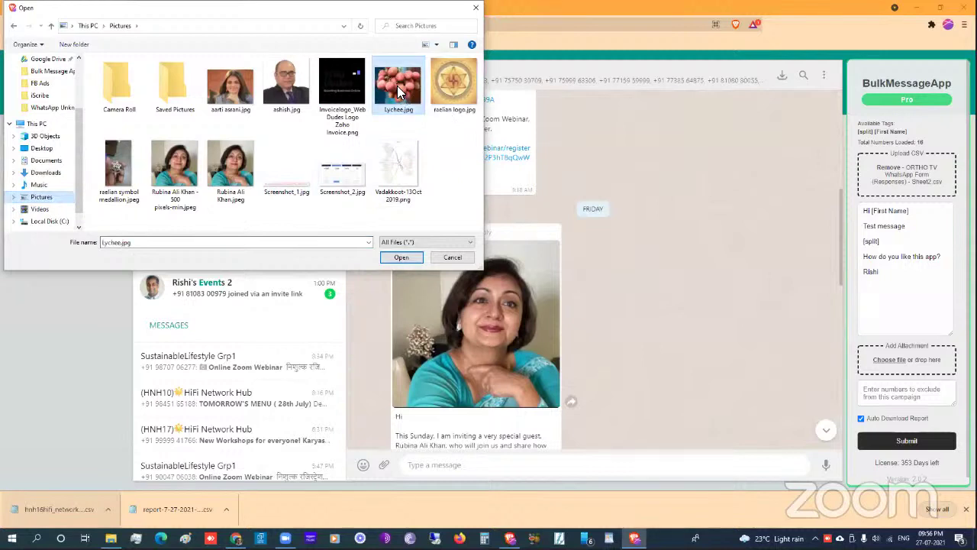
pyautogui.click(402, 258)
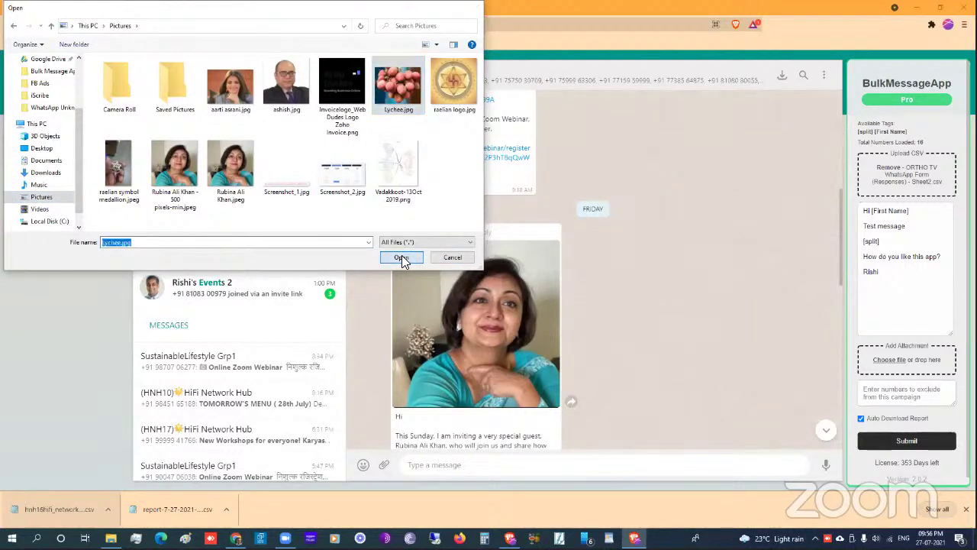
pyautogui.click(887, 398)
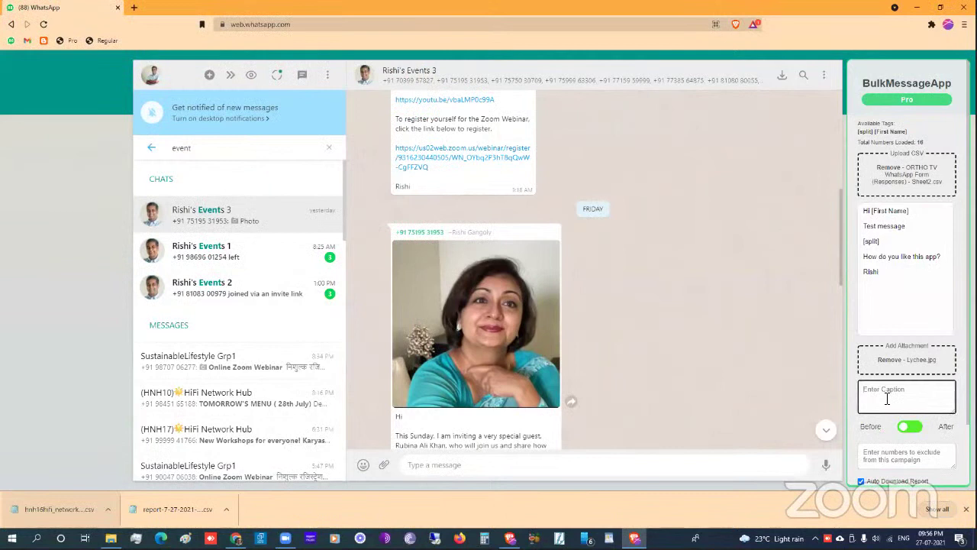
pyautogui.write('Do you like lichies?')
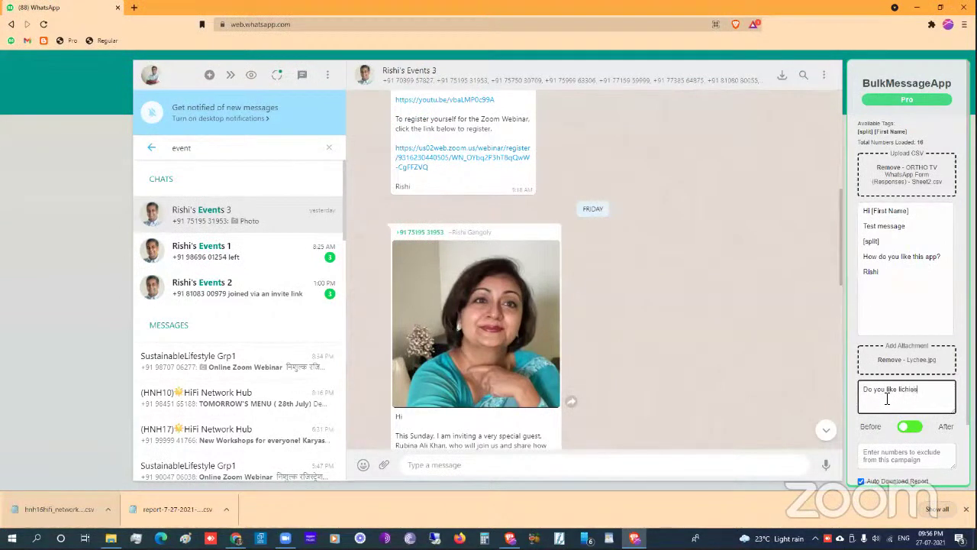